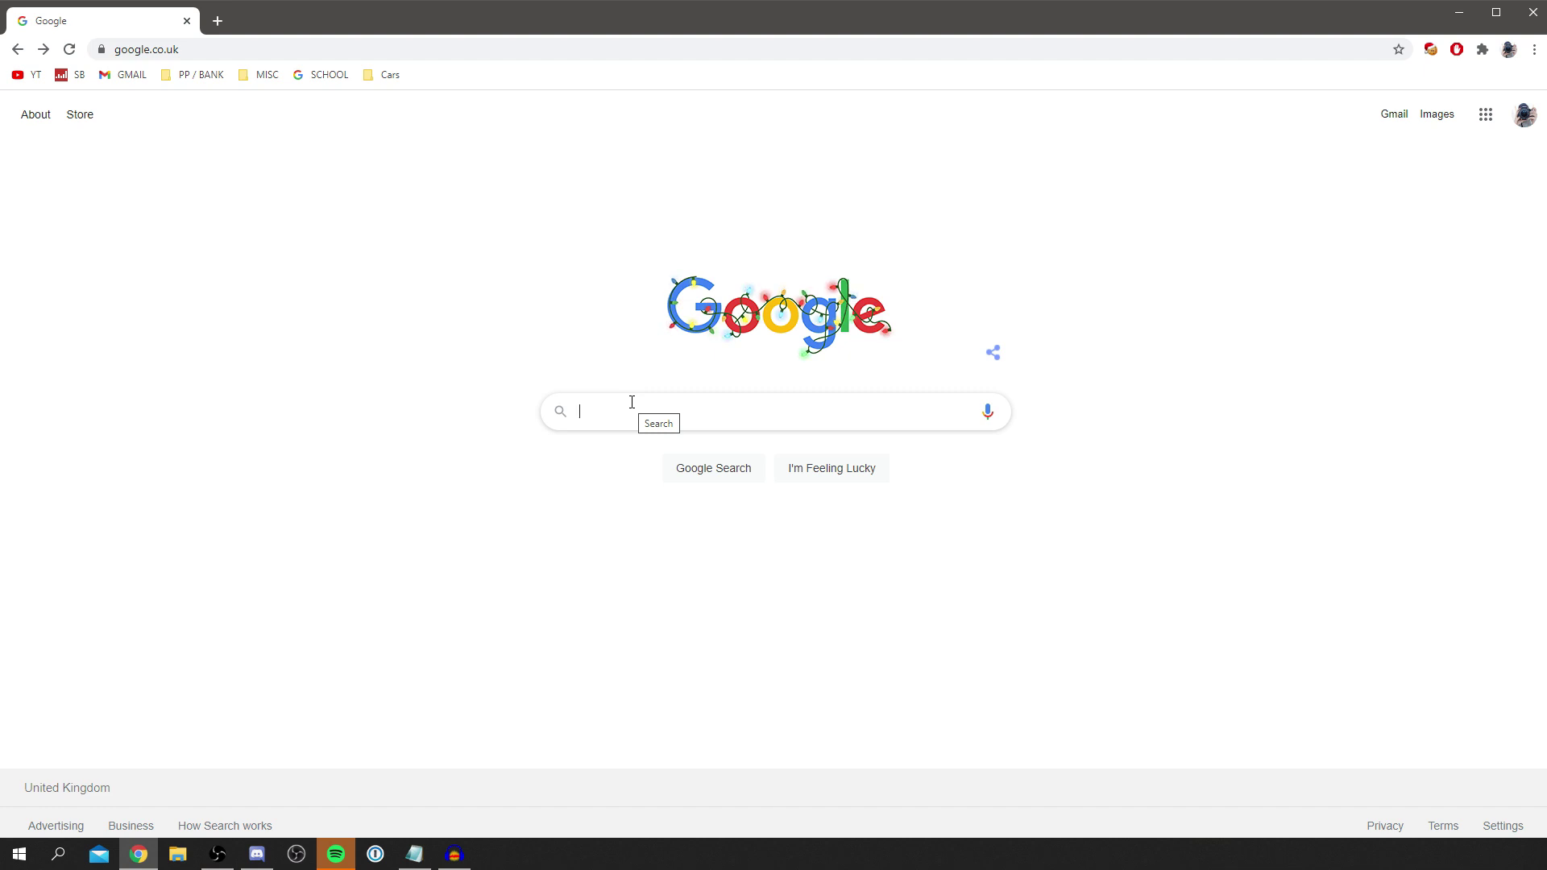
# Search Google for 'clownfish voice changer' and open the official Clownfish website
pyautogui.write('clownfish')
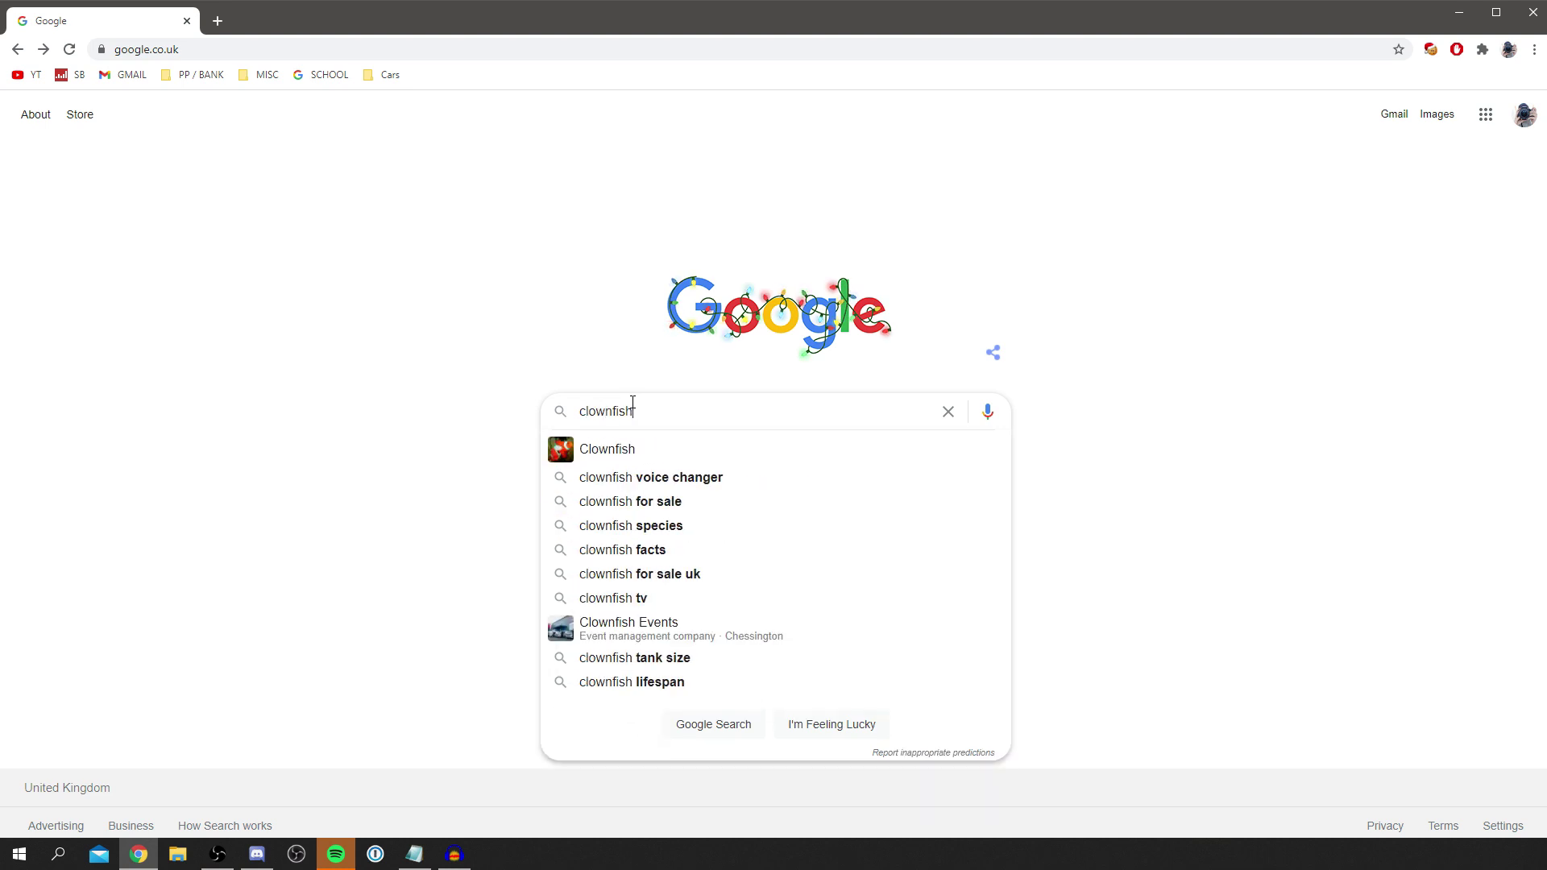
pyautogui.click(690, 479)
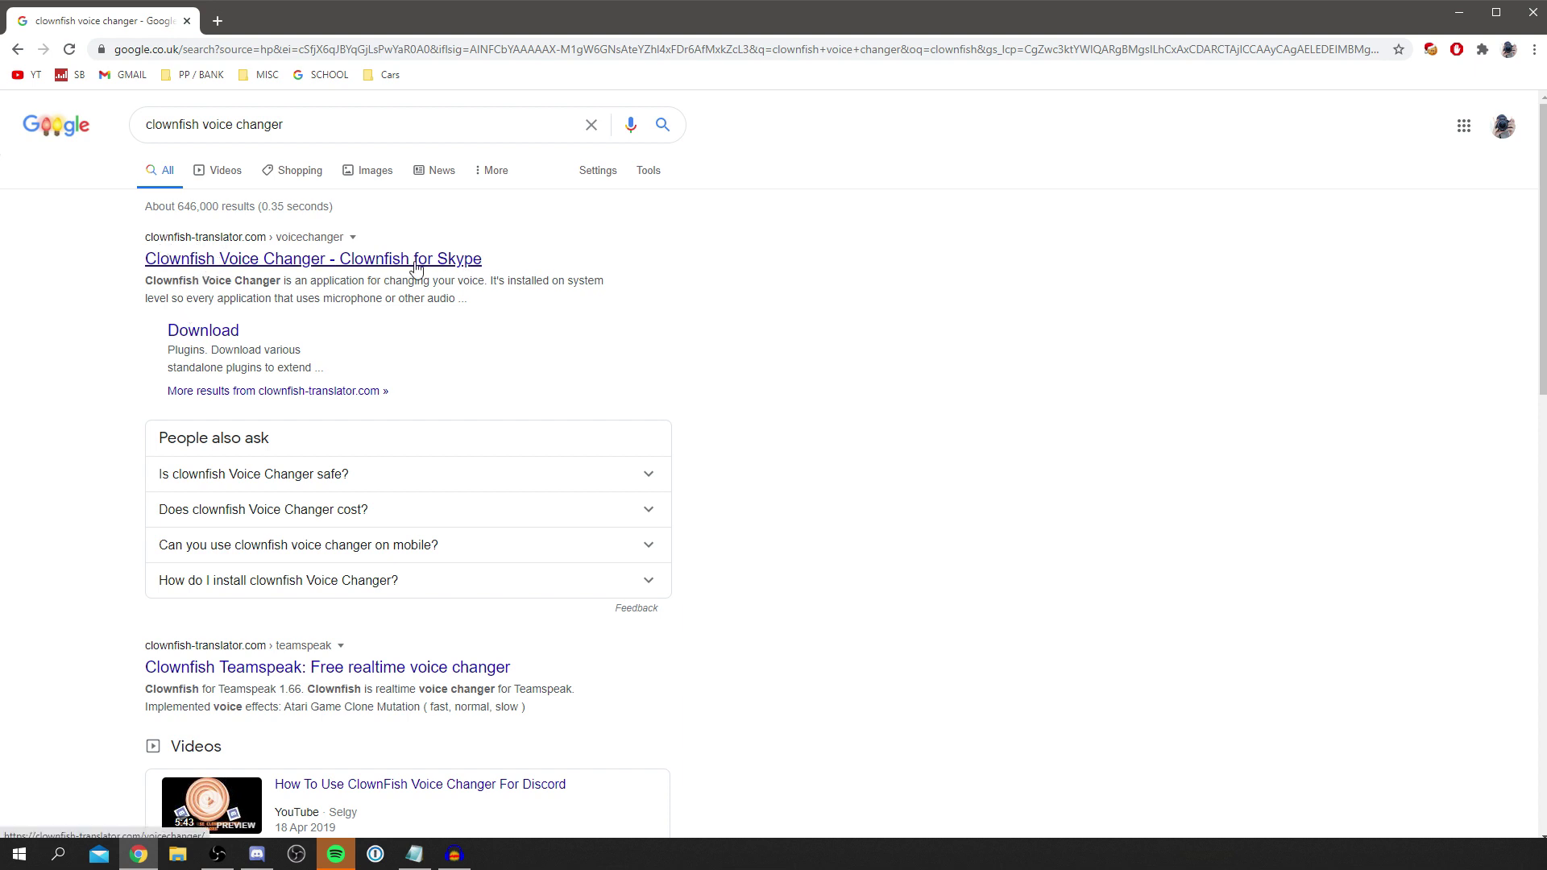
pyautogui.click(371, 259)
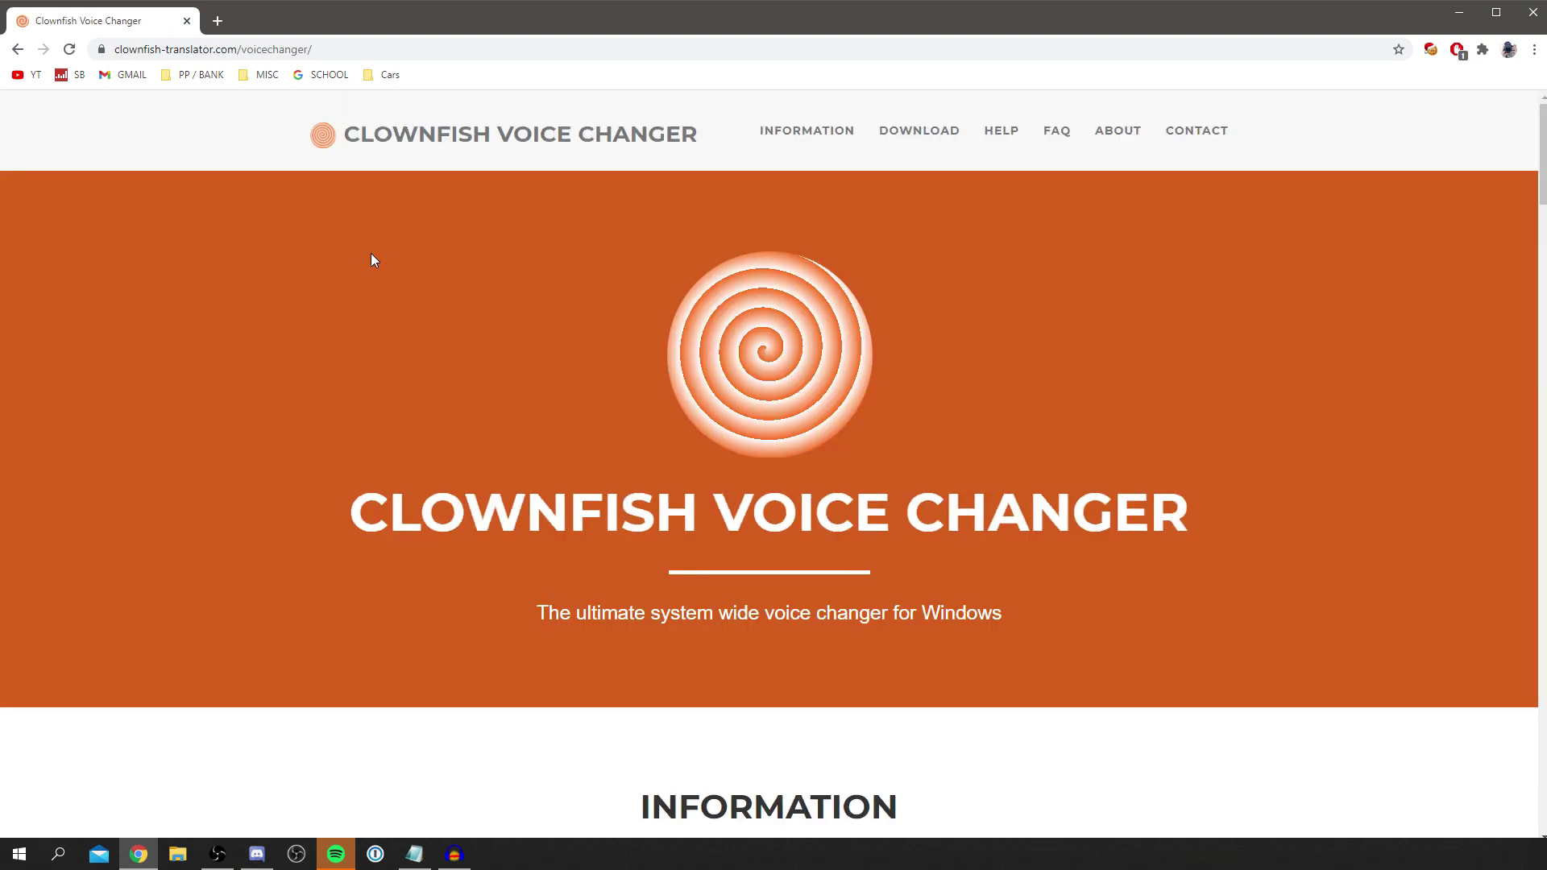
# Scroll through the Clownfish site and go to its download page
pyautogui.scroll(-2, 527, 320)
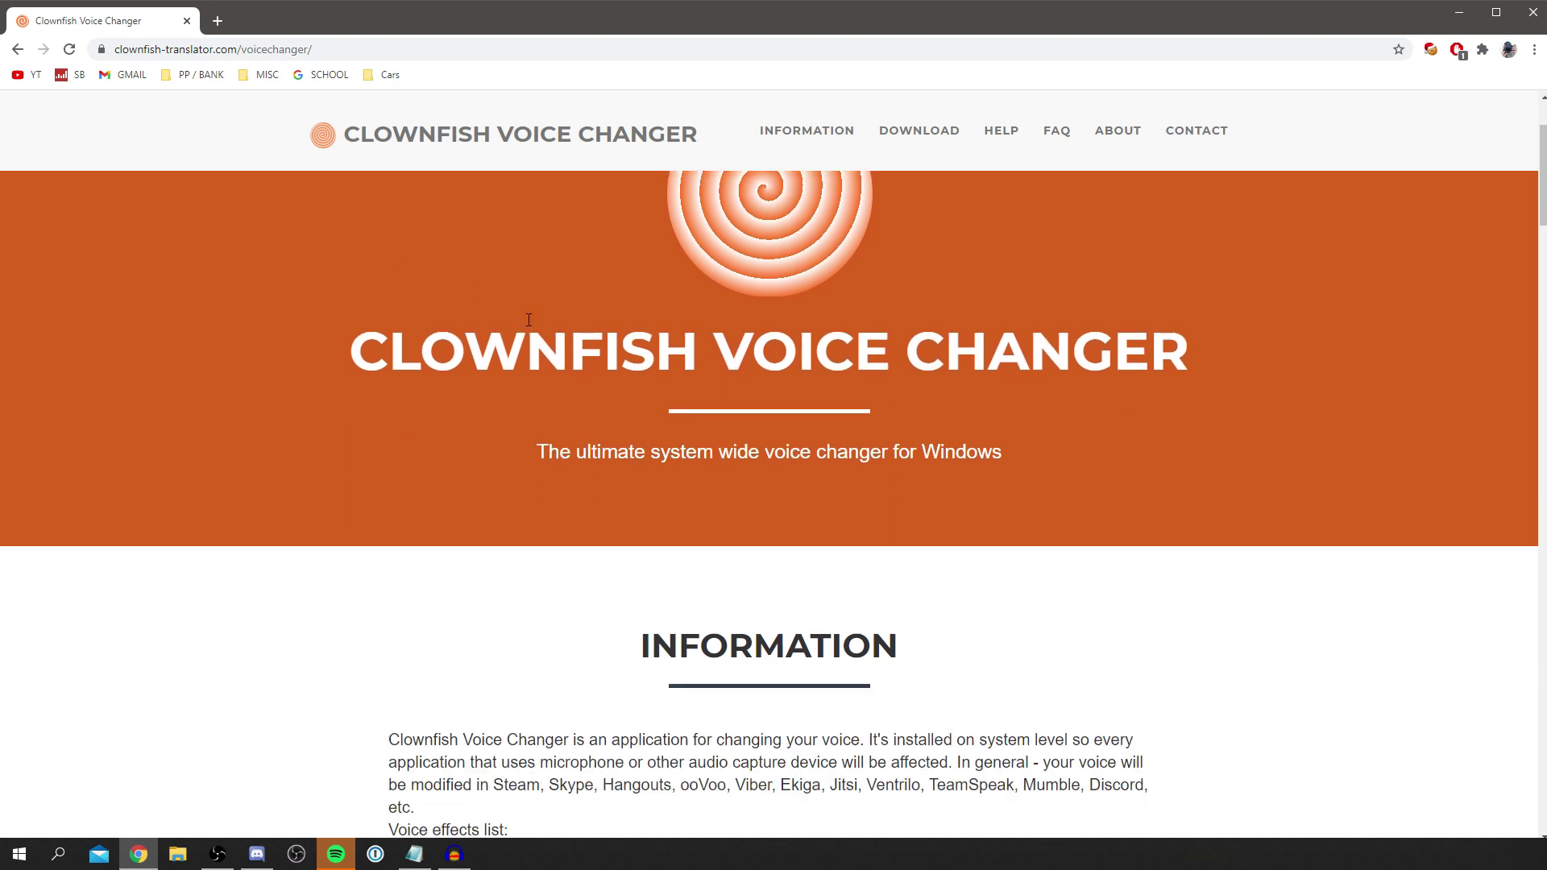
pyautogui.scroll(-2, 529, 320)
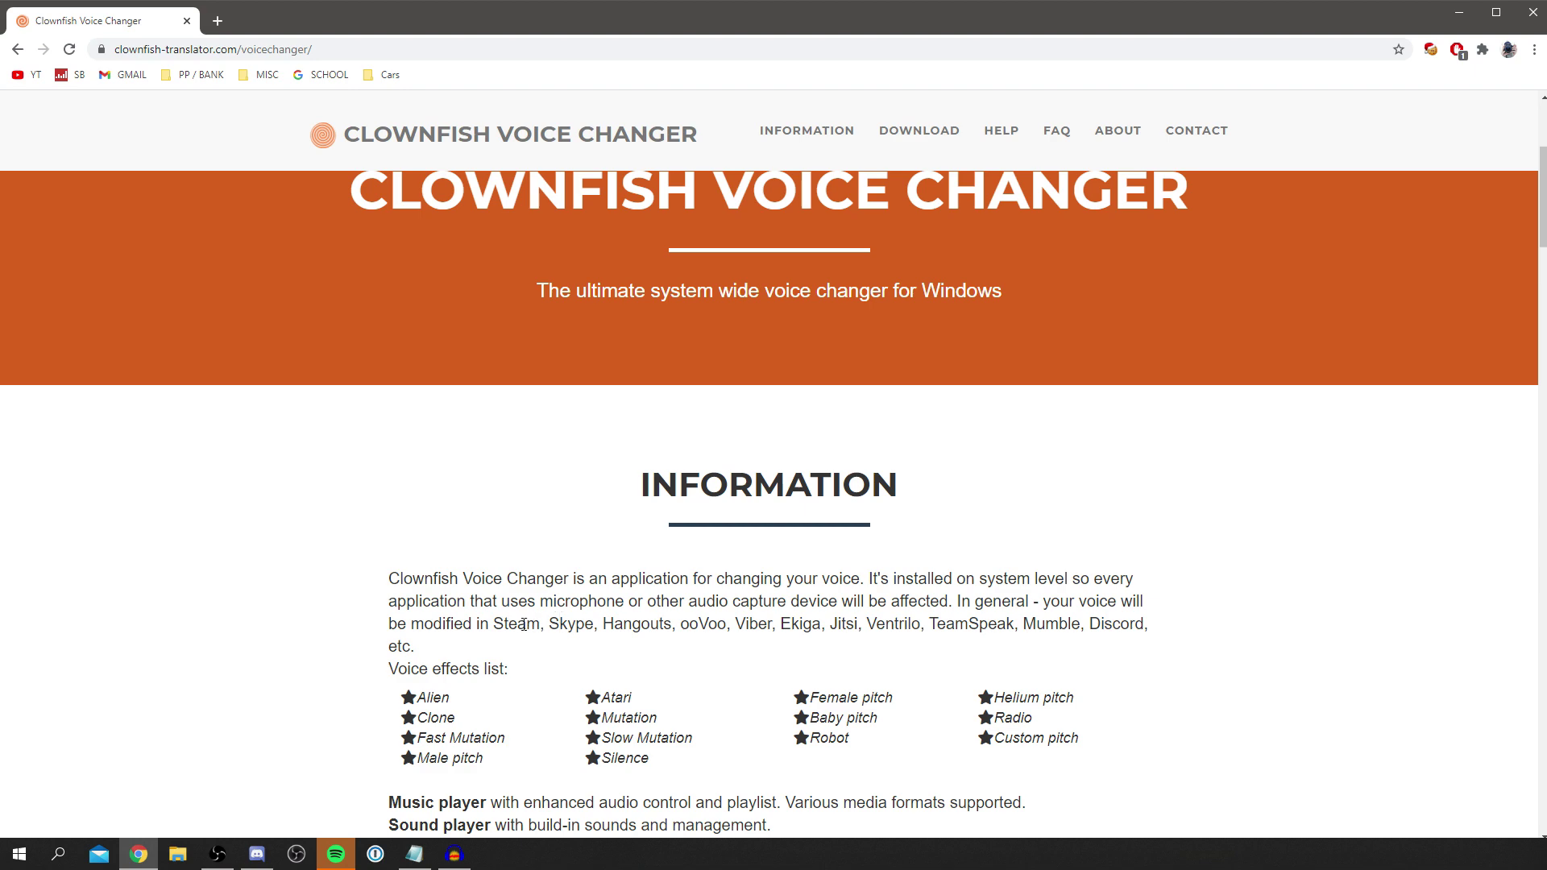
pyautogui.scroll(-10, 1164, 621)
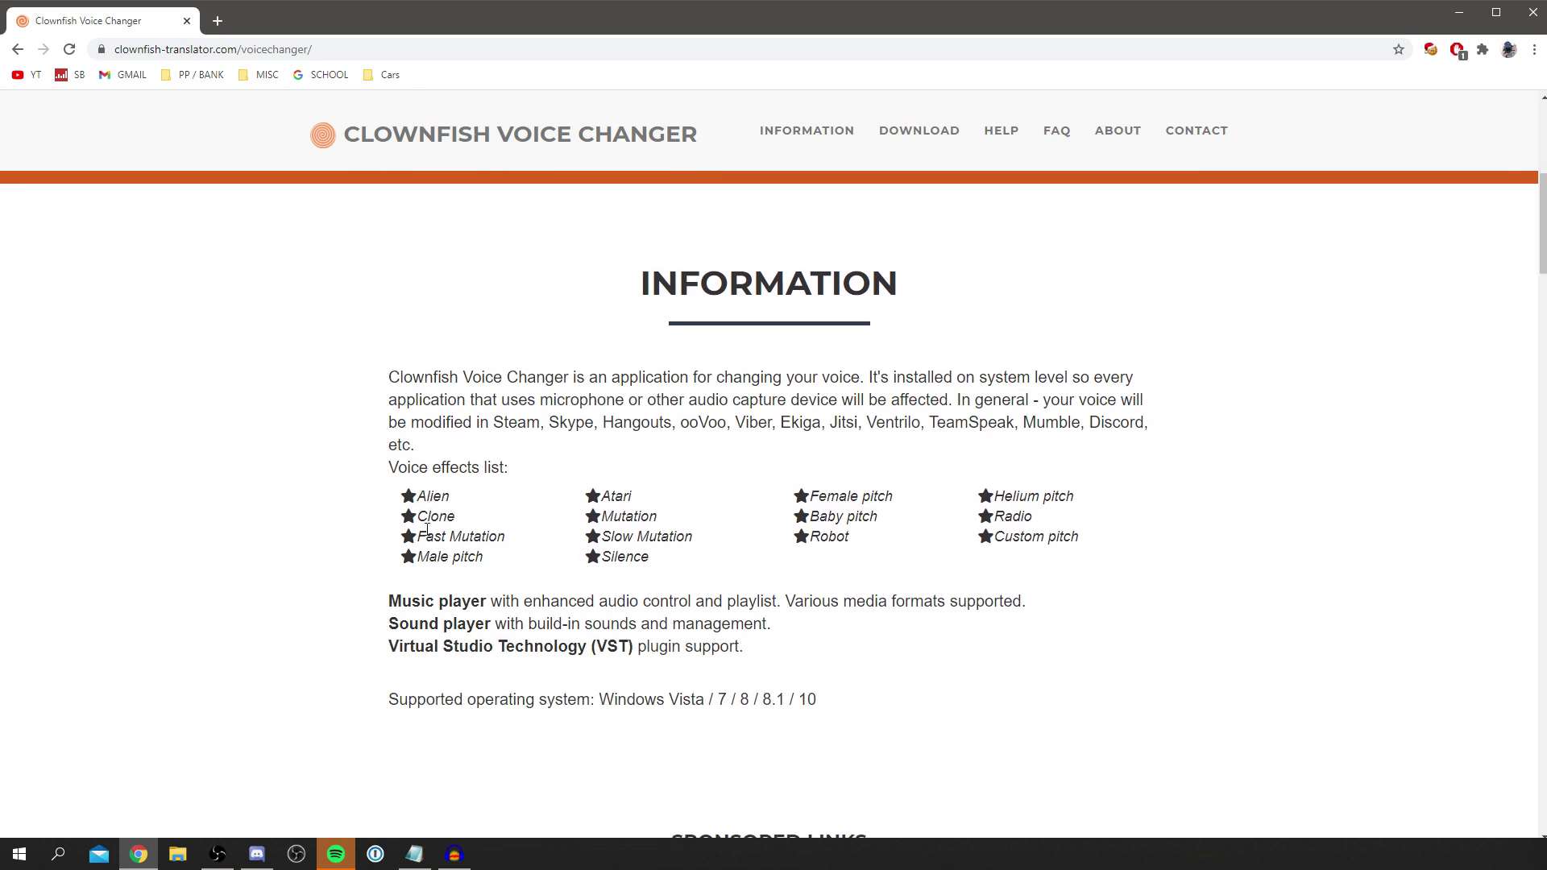
pyautogui.scroll(14, 427, 536)
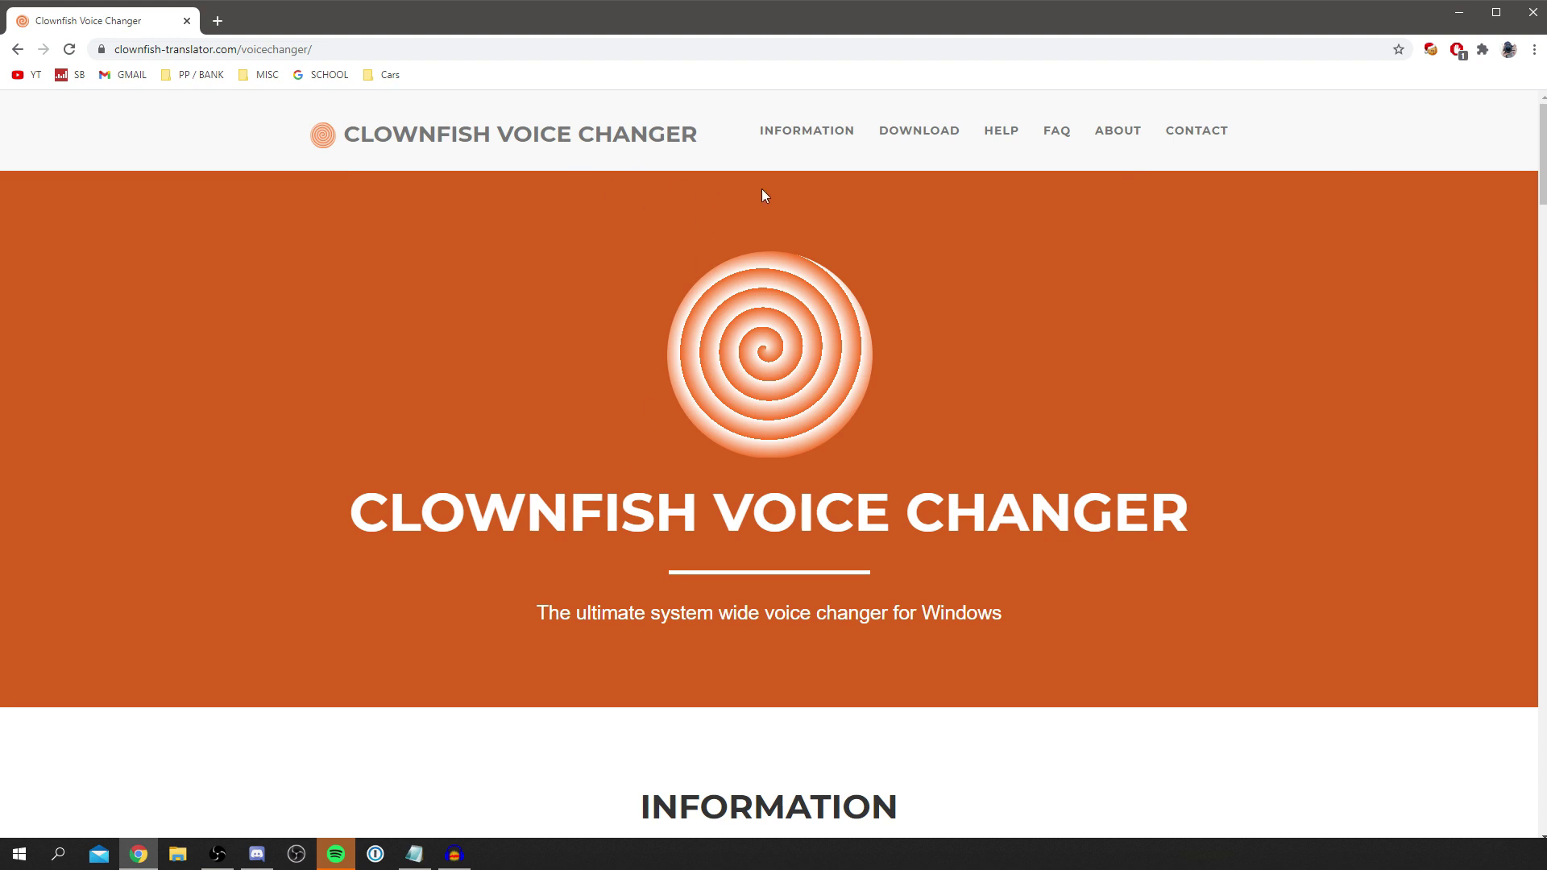
pyautogui.click(937, 141)
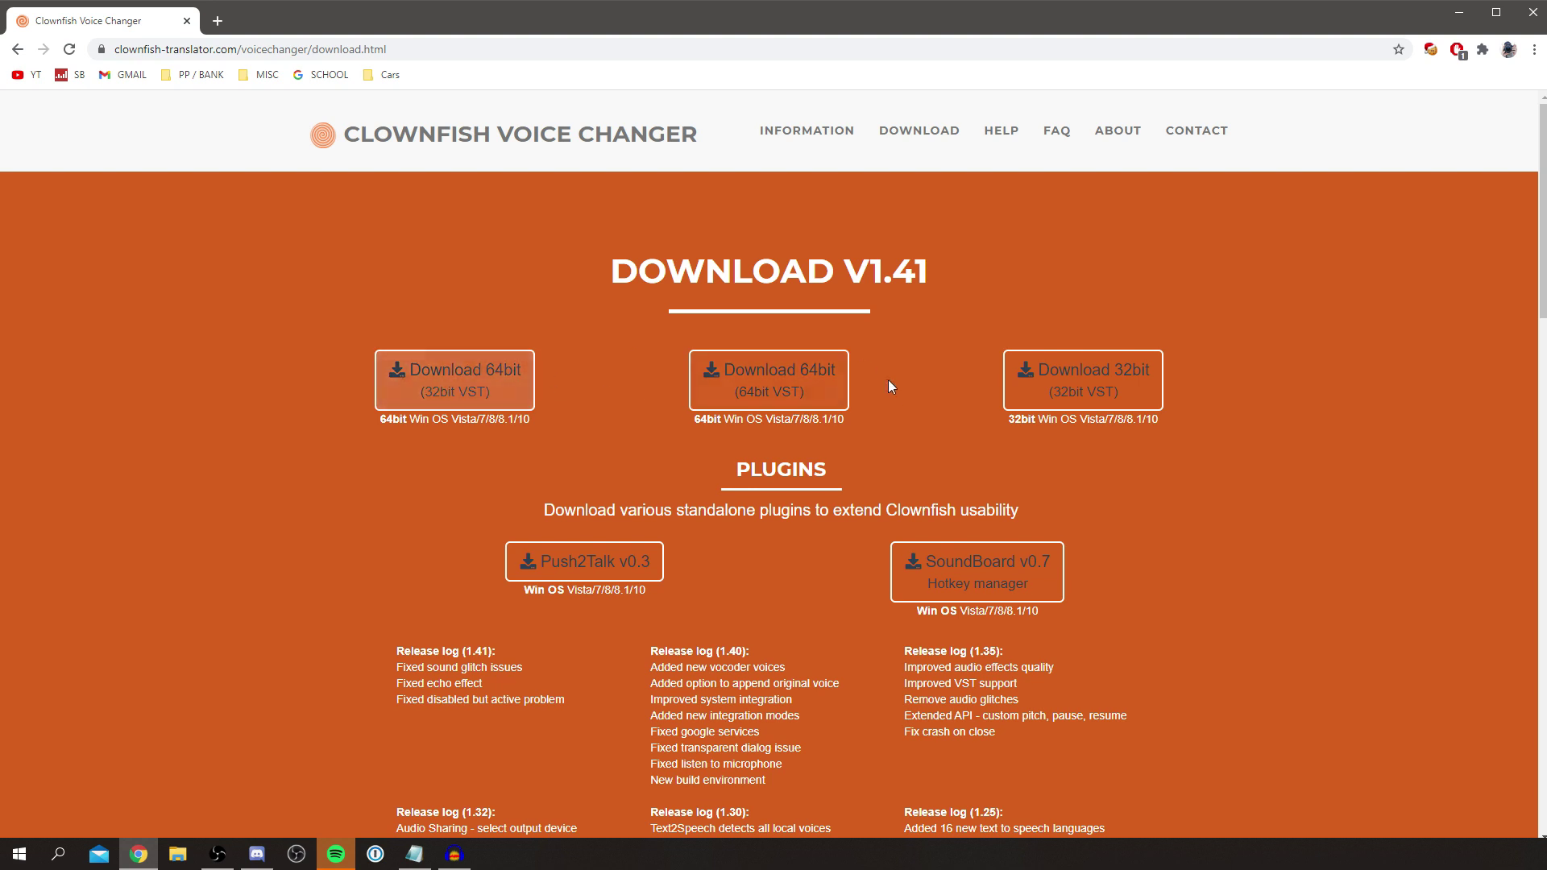
# Download the 'Download 64bit (64bit VST)' V1.41 installer and run VoiceChanger64f
pyautogui.click(798, 375)
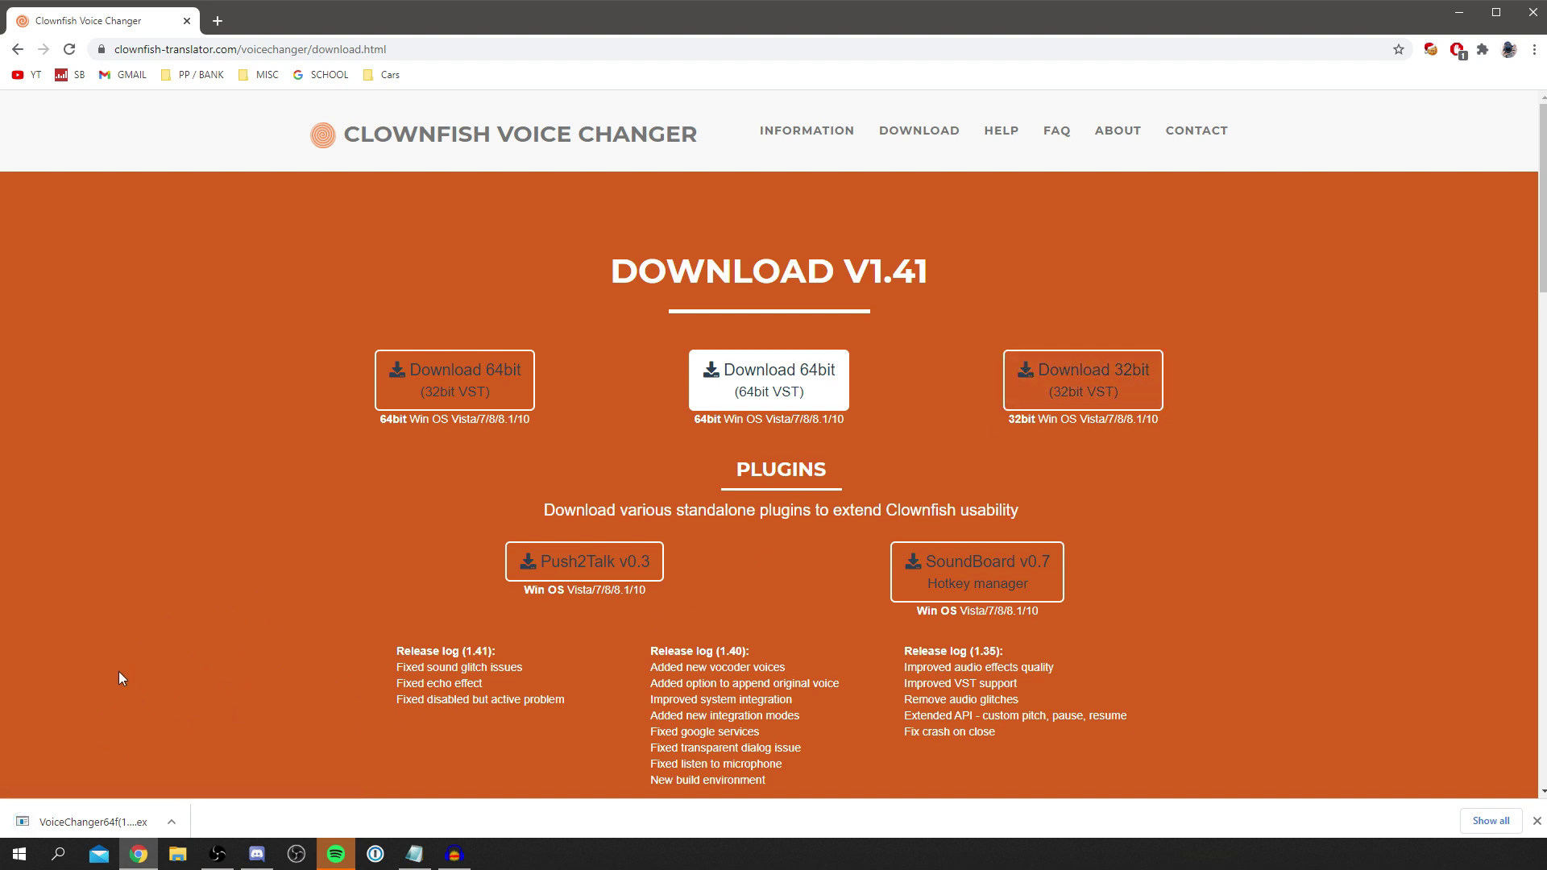
pyautogui.click(50, 821)
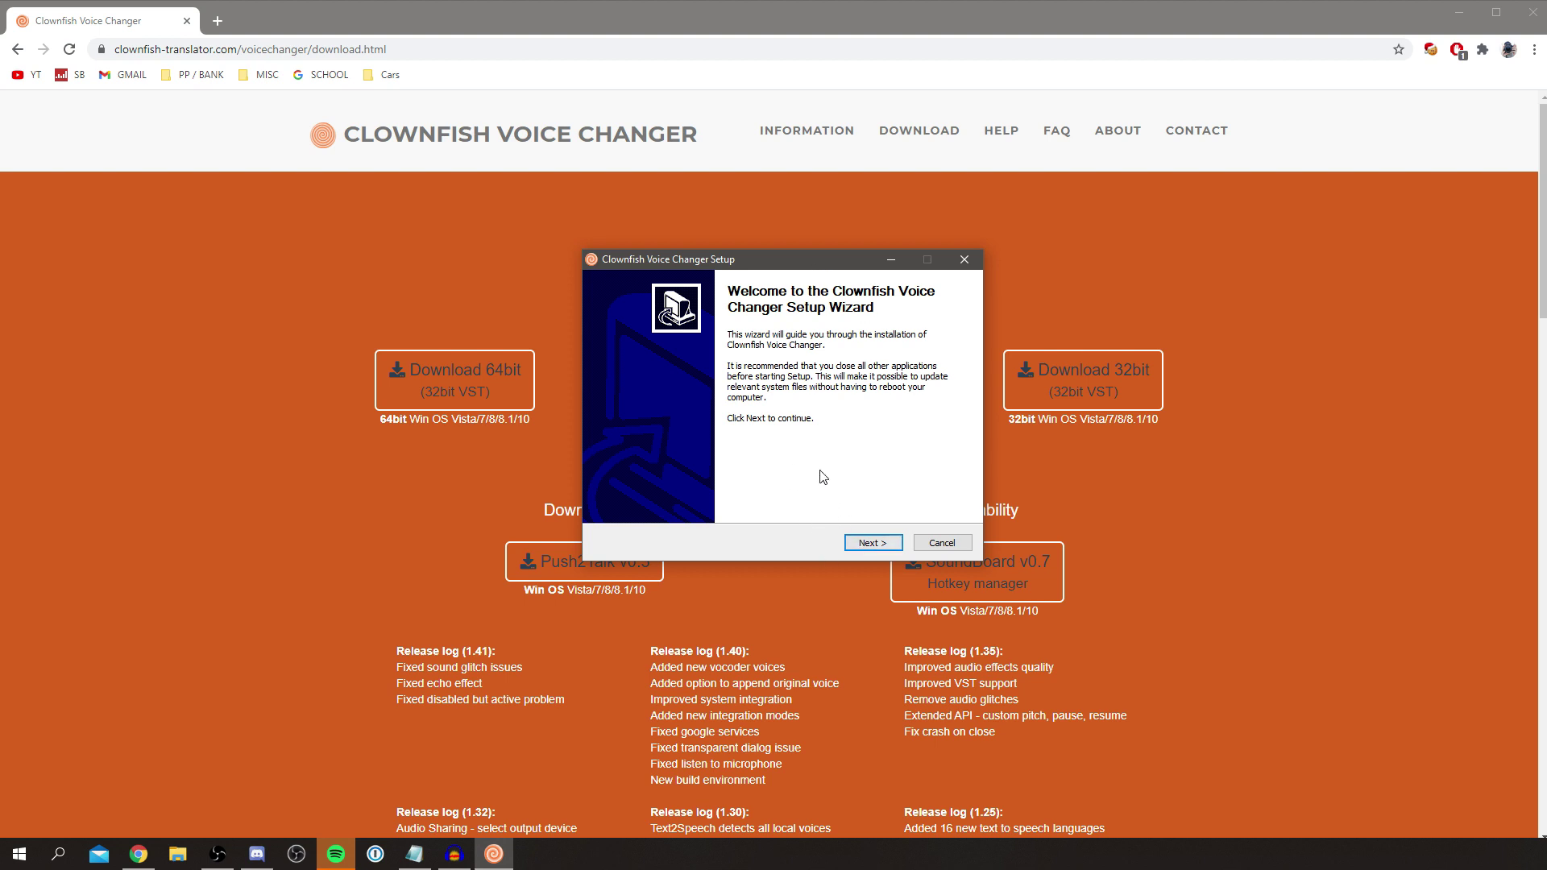
# Turn off the desktop and Start Menu shortcuts and keep the default install folder
pyautogui.click(872, 543)
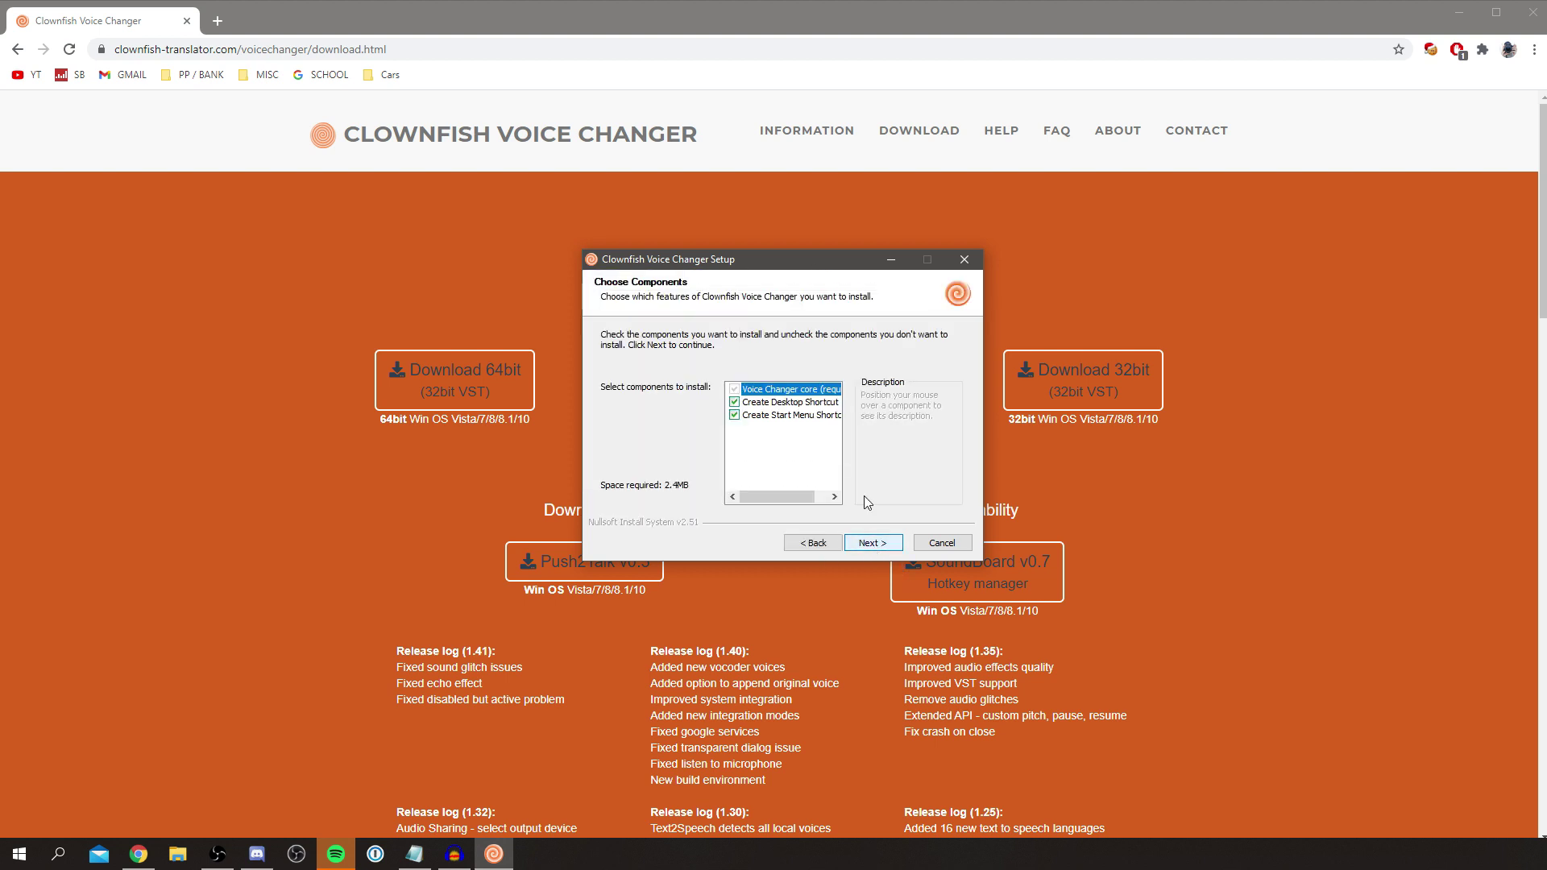
pyautogui.click(735, 403)
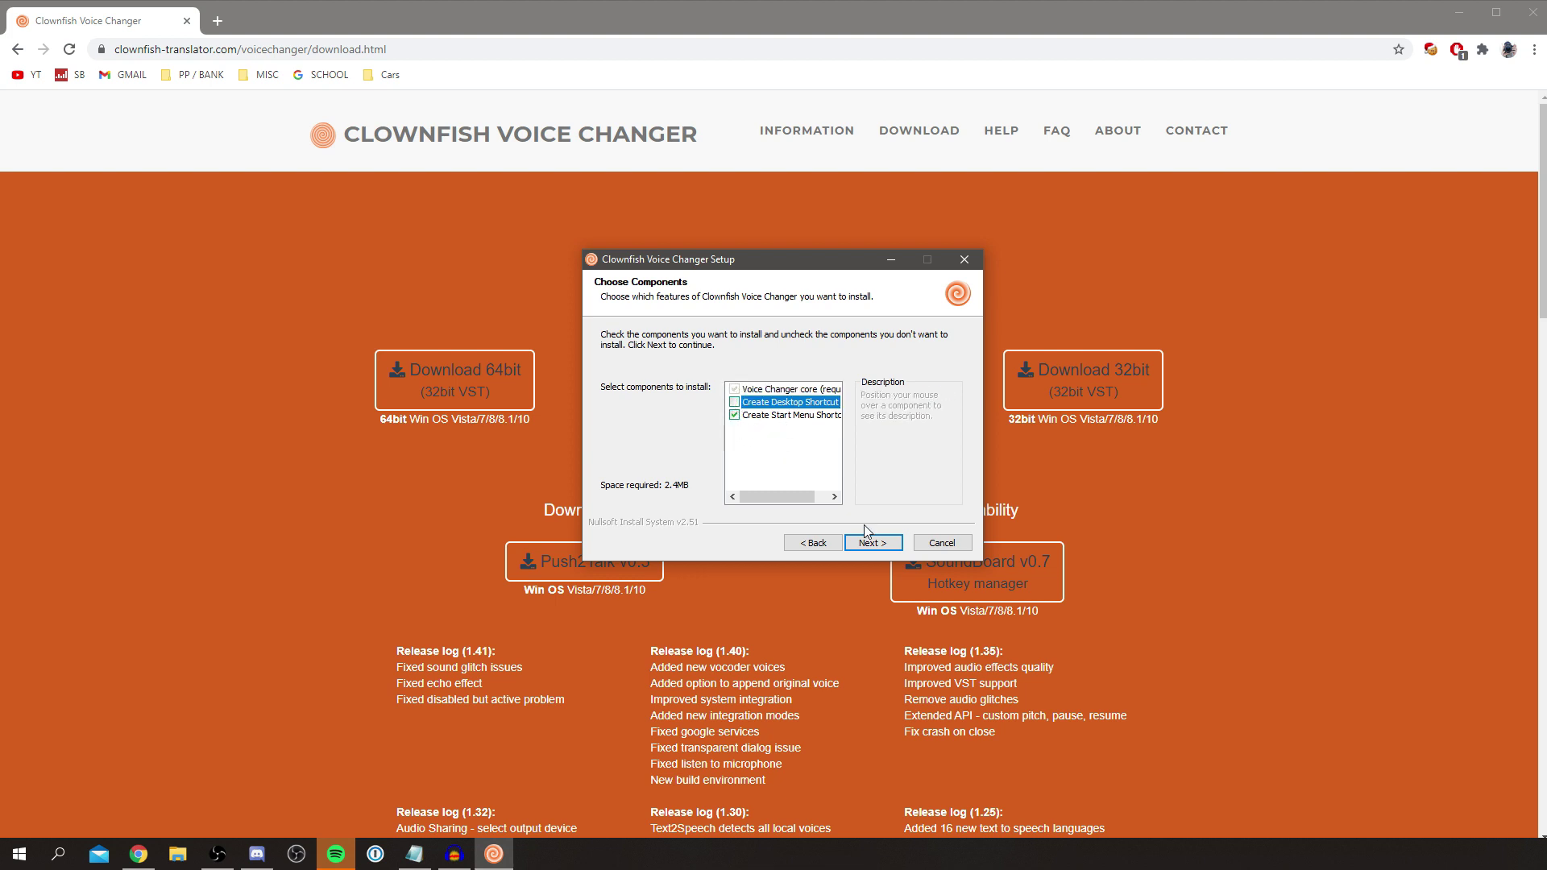
pyautogui.click(735, 416)
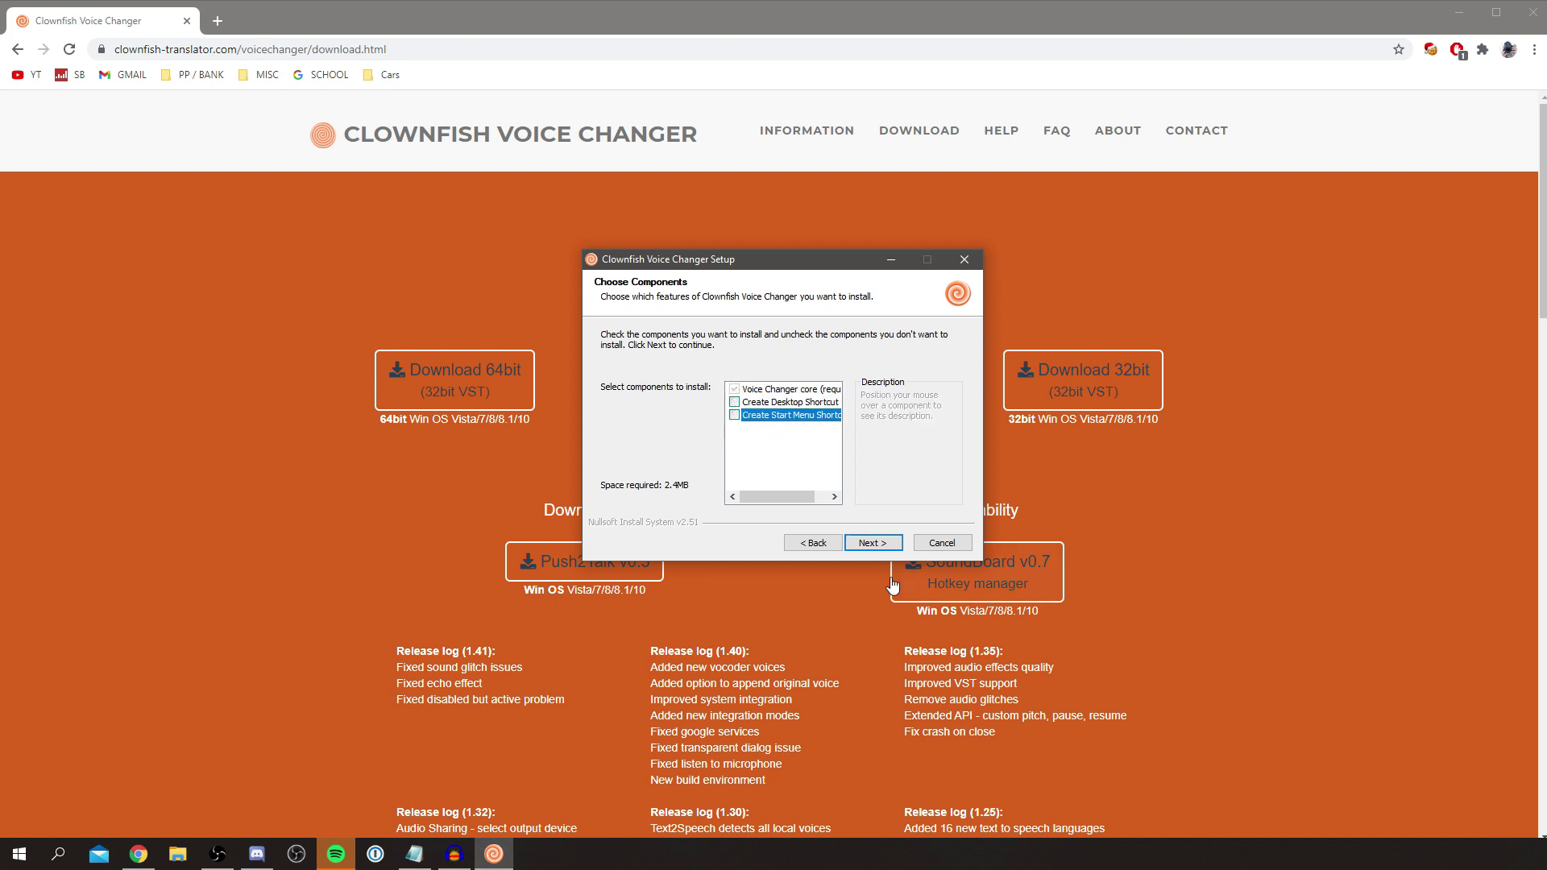
pyautogui.click(866, 545)
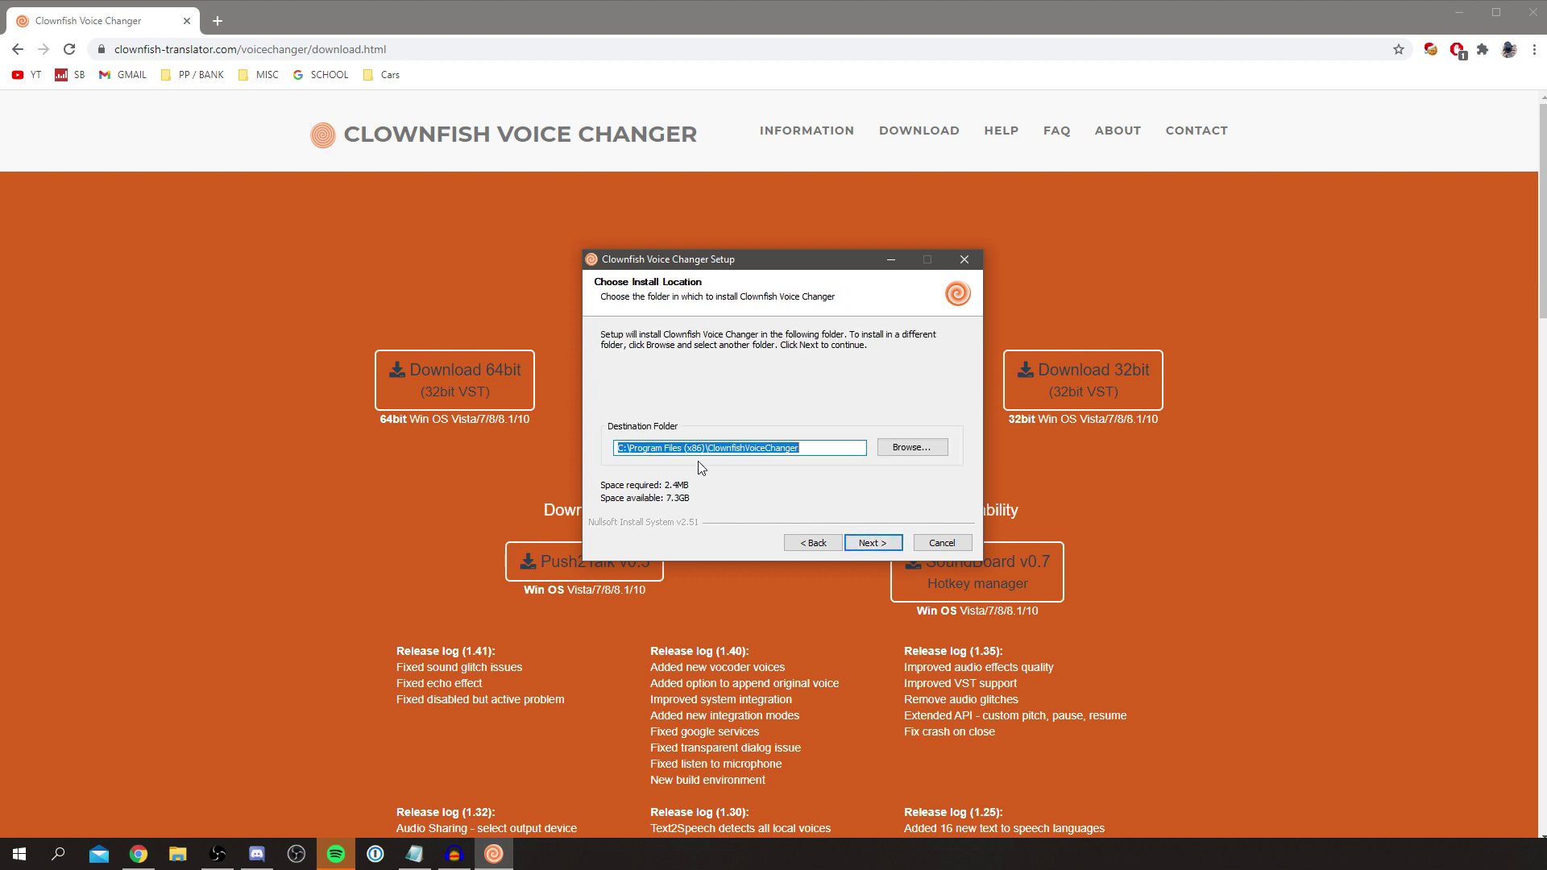
pyautogui.click(864, 543)
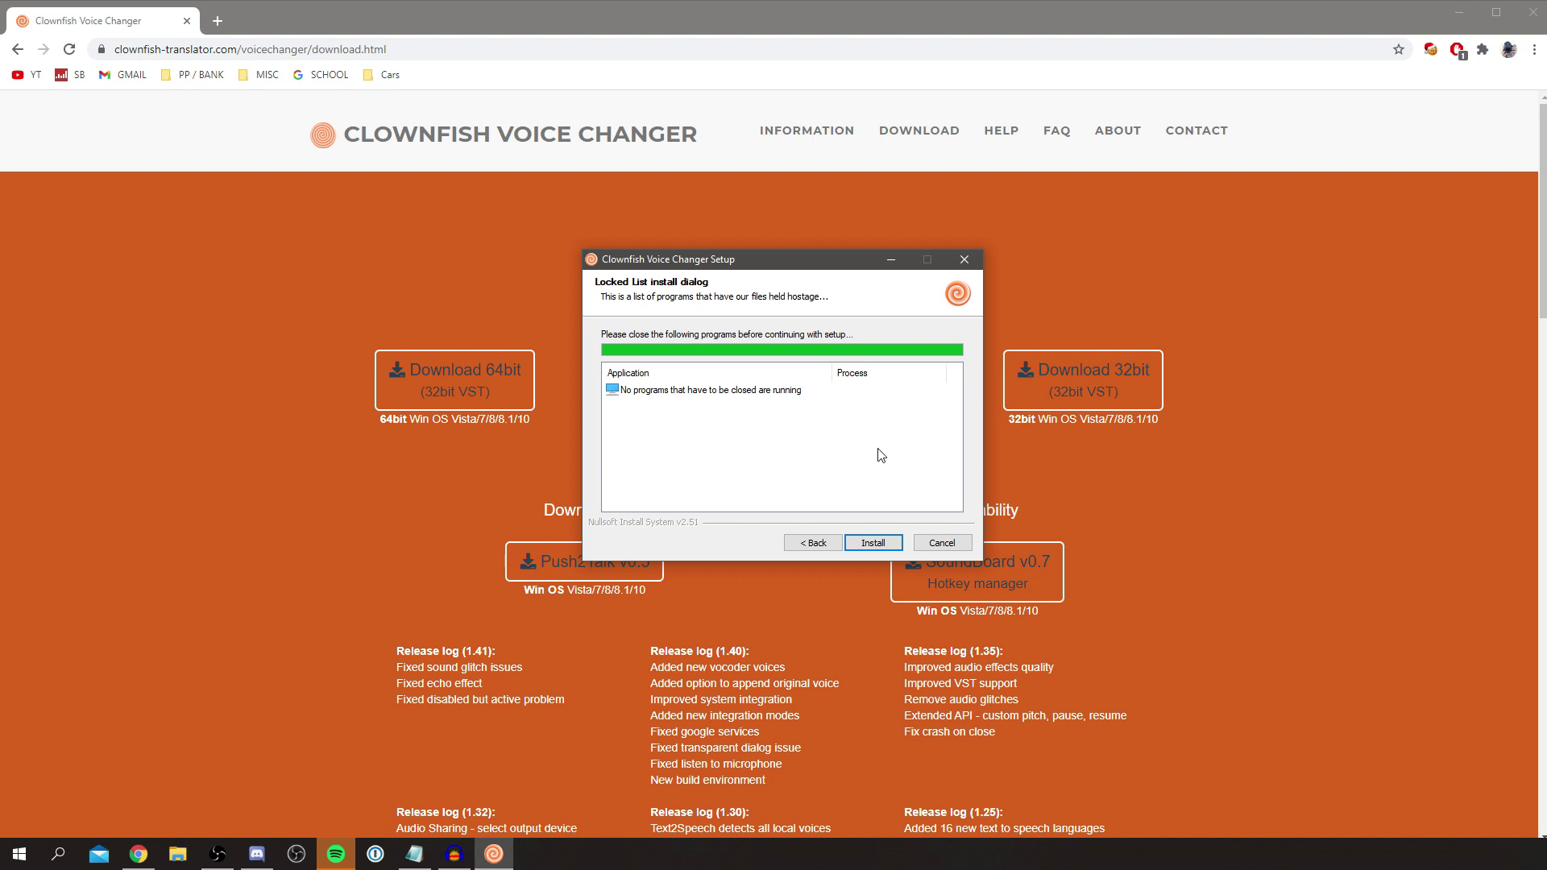
# Install Clownfish Voice Changer and finish the setup wizard
pyautogui.click(871, 546)
pyautogui.moveTo(690, 265); pyautogui.dragTo(681, 265)
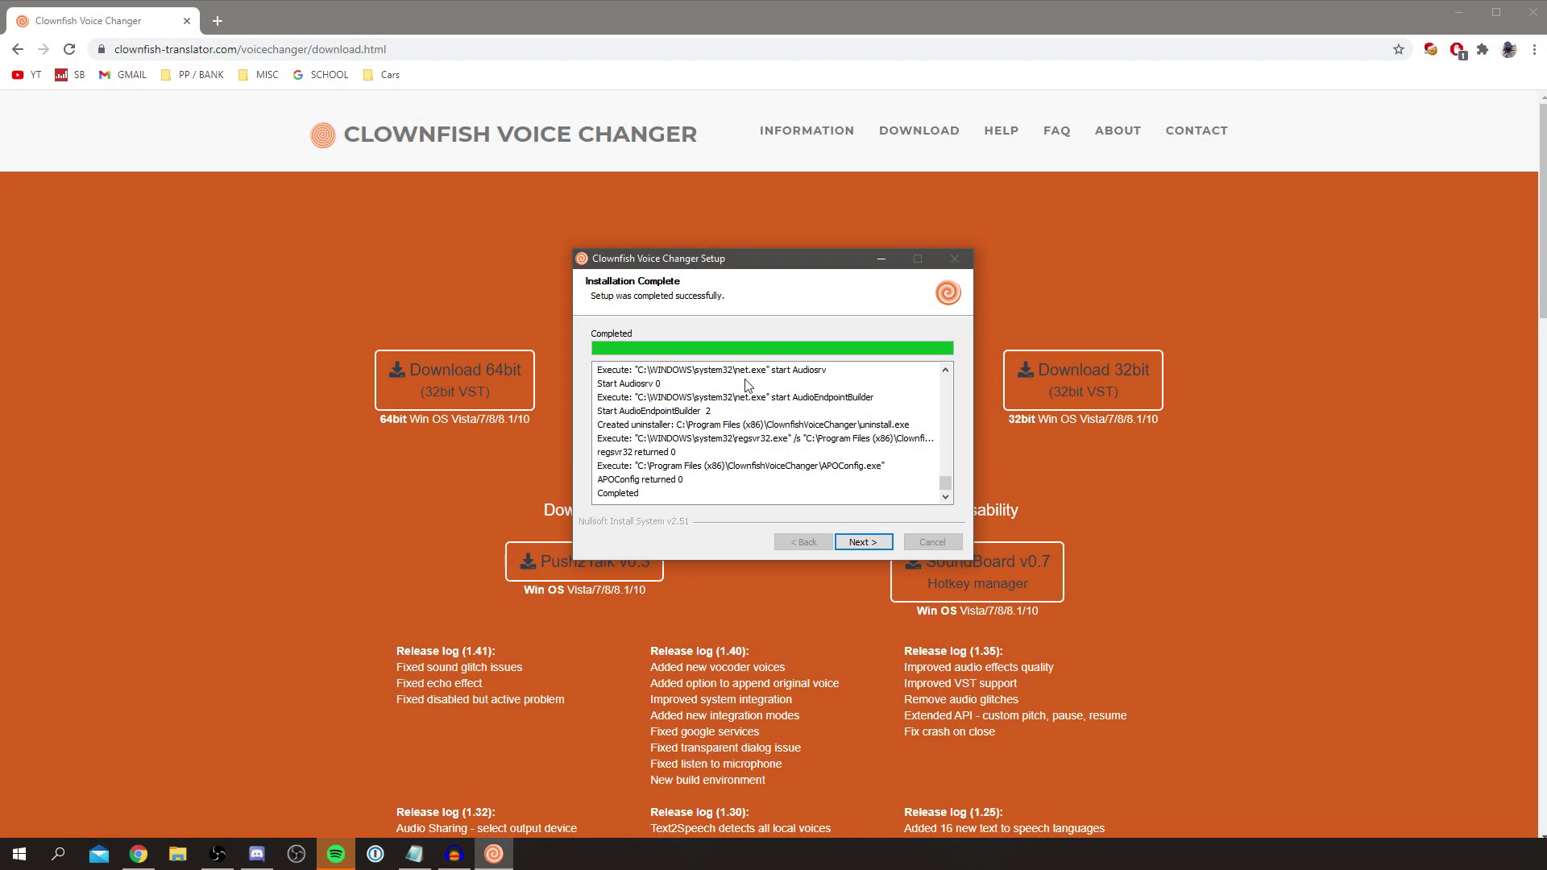
pyautogui.click(860, 544)
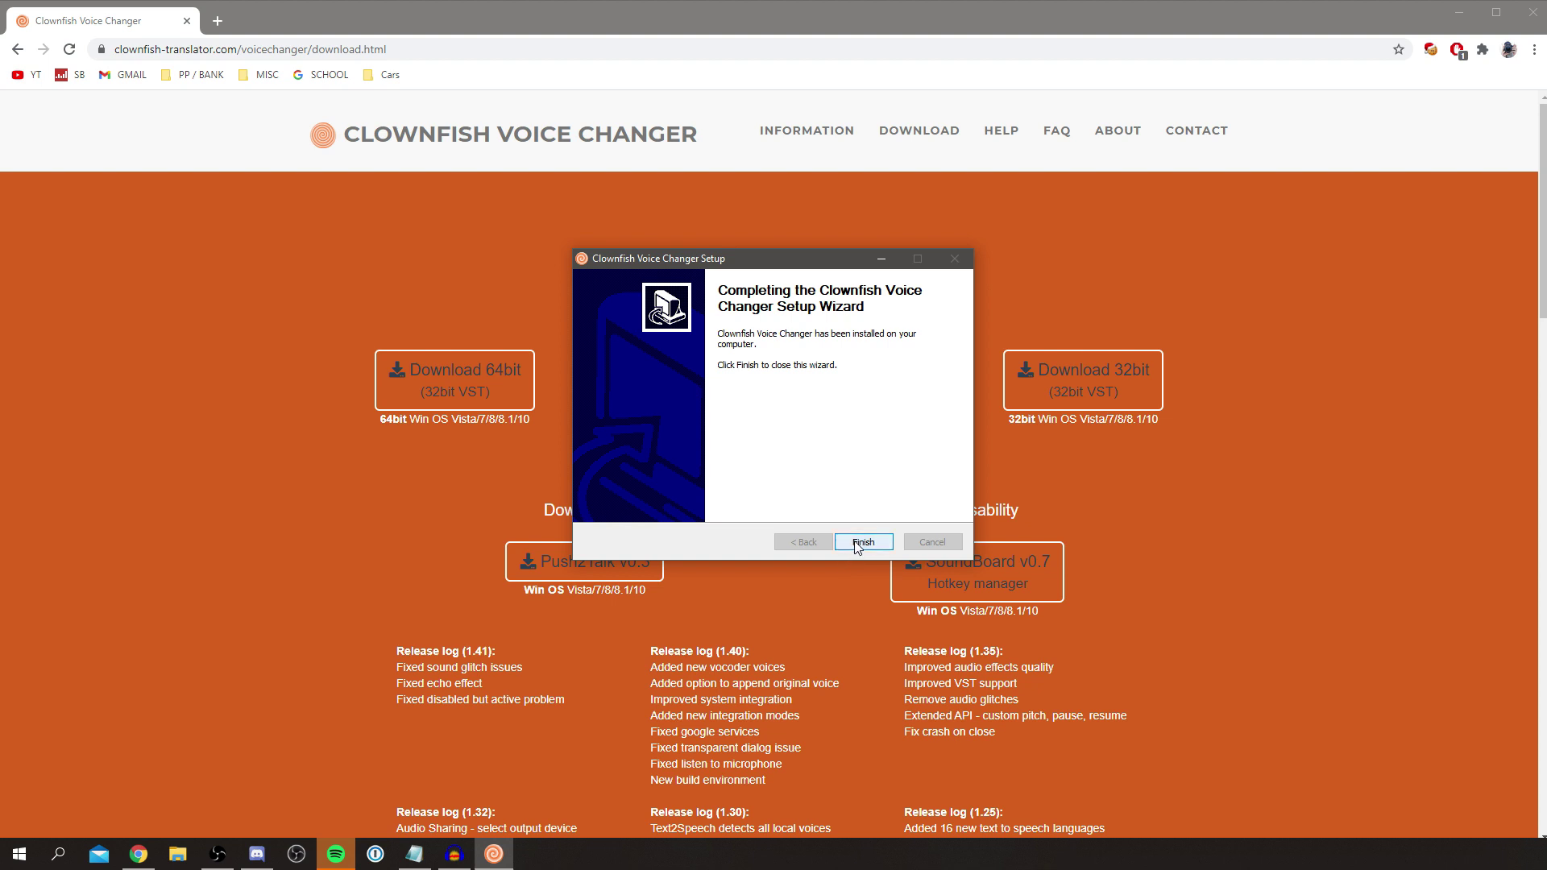
pyautogui.click(859, 544)
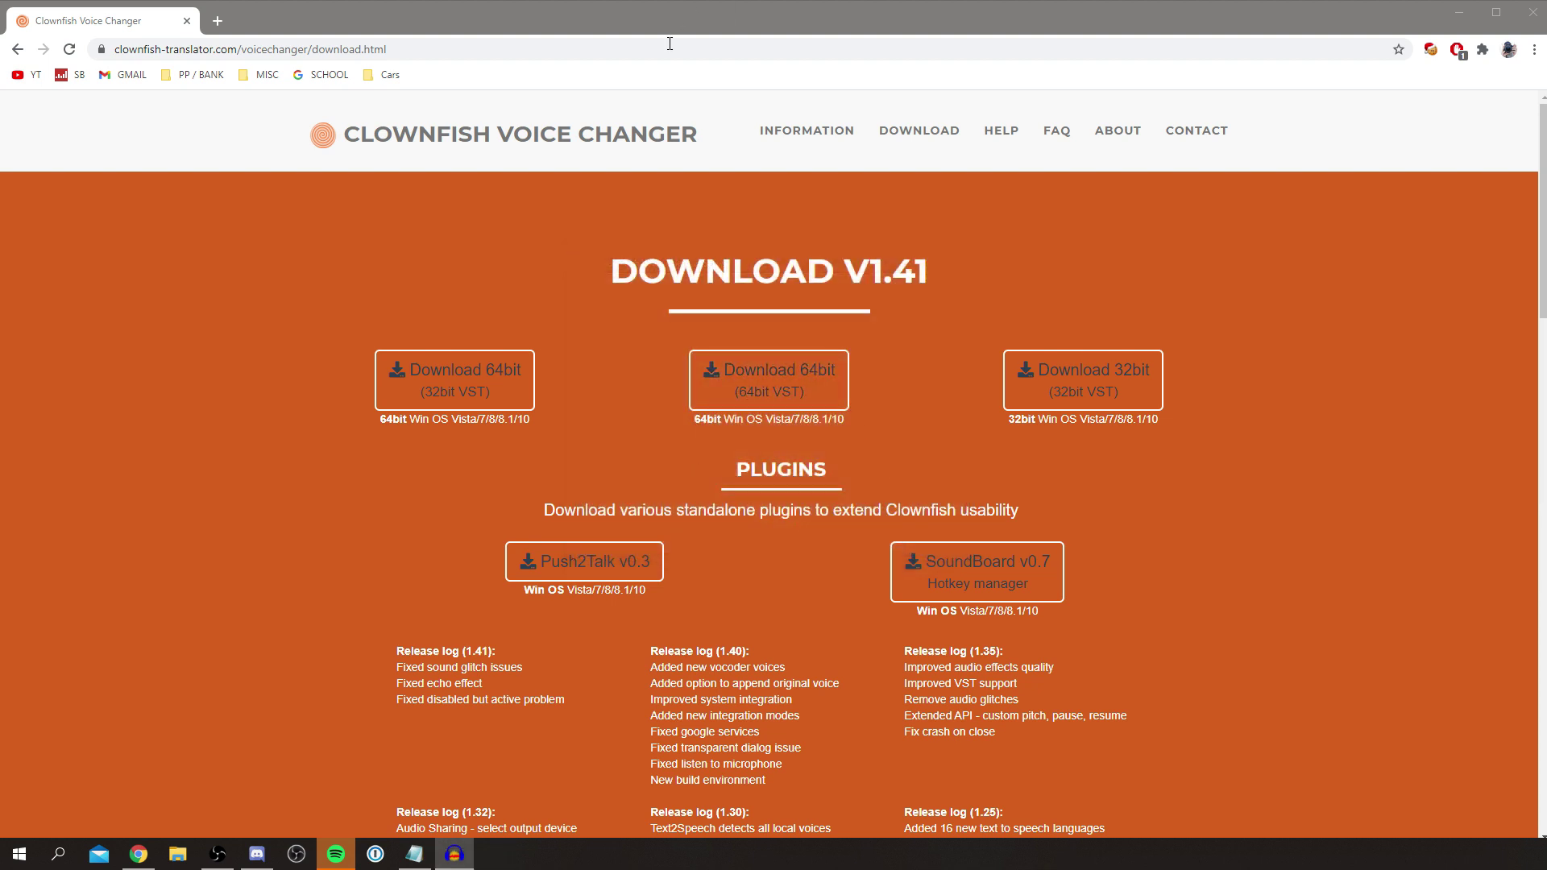
# Close Chrome and drag the Discord window over to the left
pyautogui.click(1530, 15)
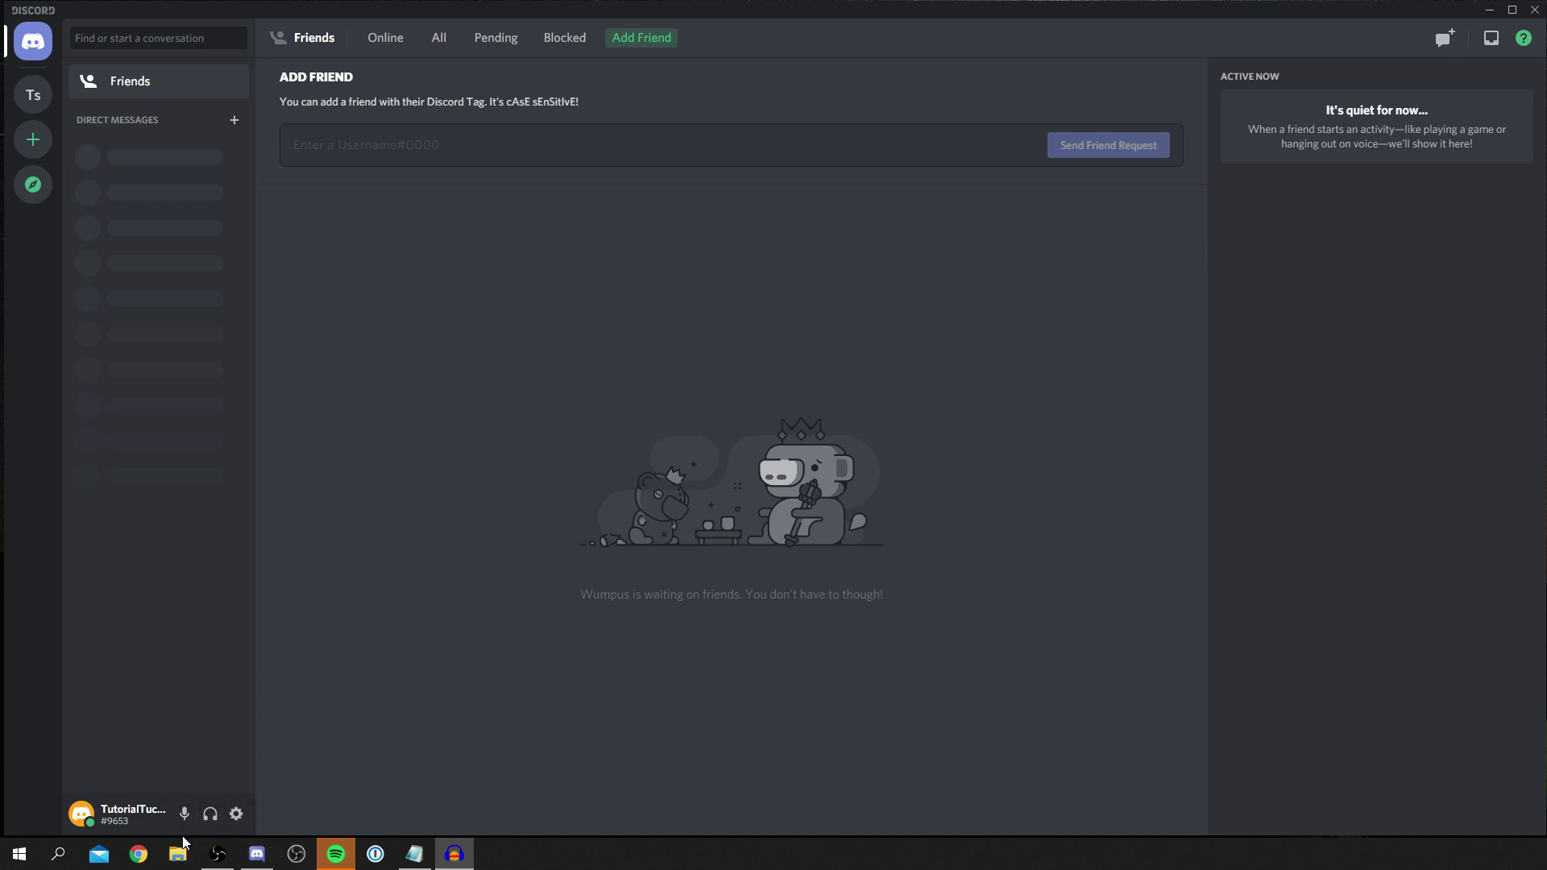
pyautogui.moveTo(318, 12); pyautogui.dragTo(895, 30)
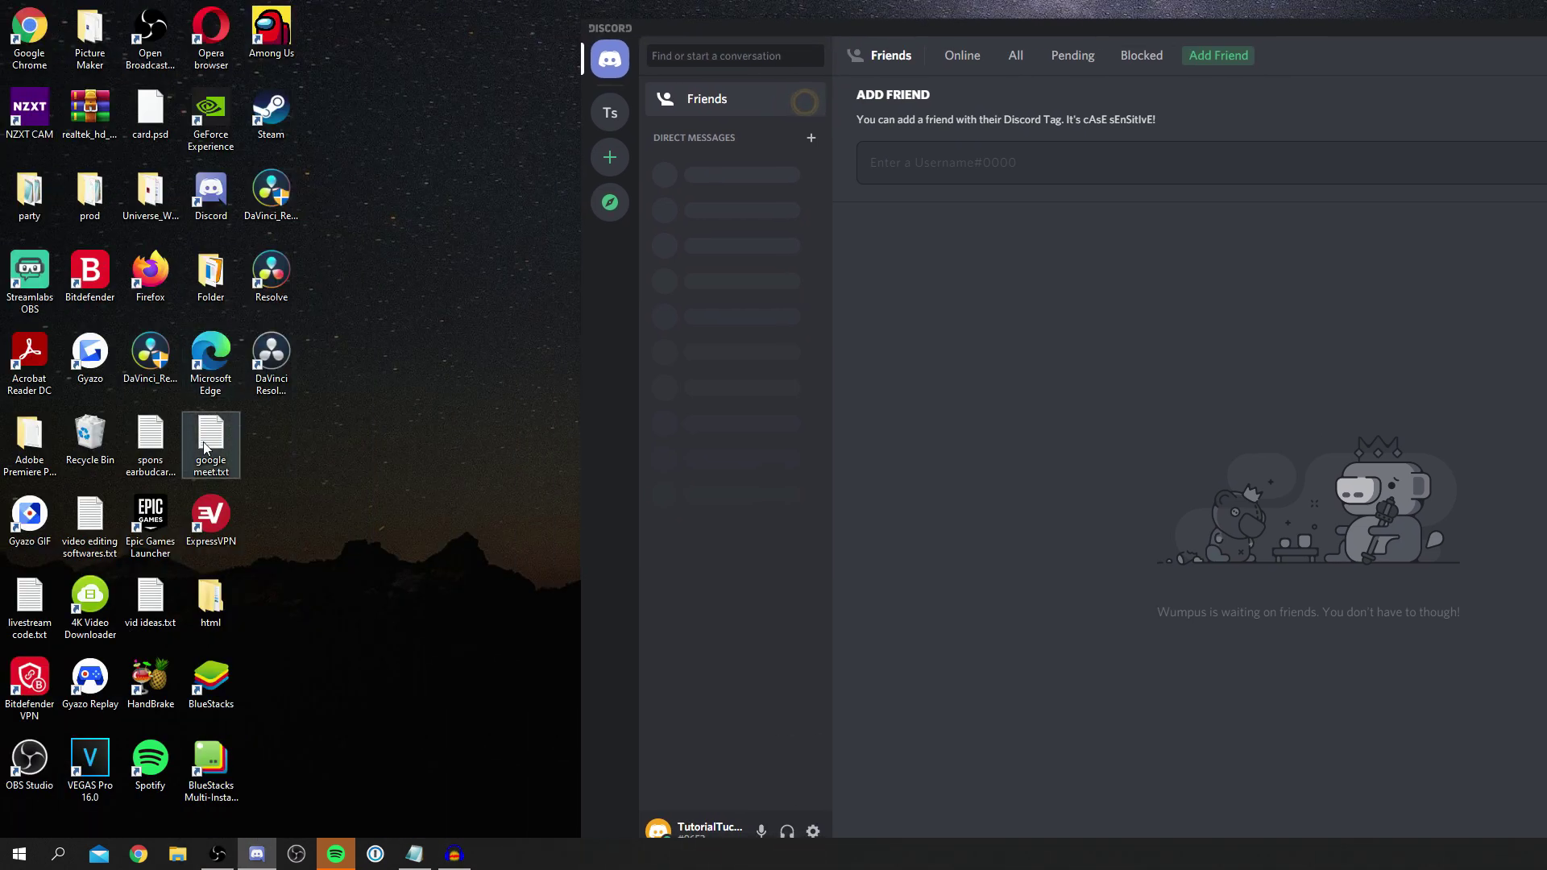
pyautogui.moveTo(685, 34); pyautogui.dragTo(110, 18)
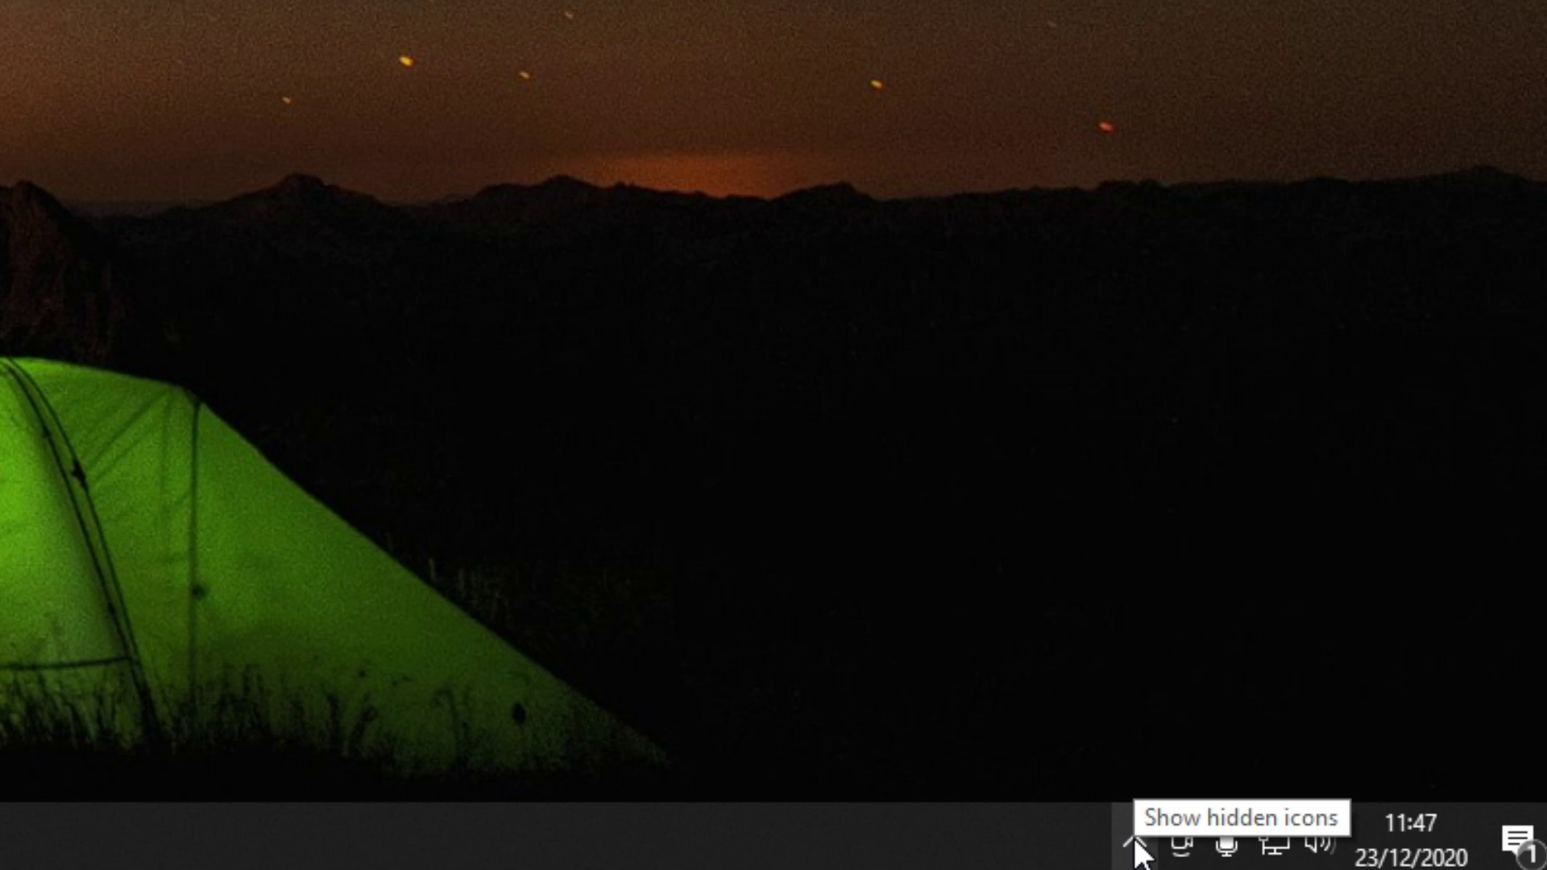
# Confirm in Clownfish's Setup > System Integration that the USB PnP microphone shows installed
pyautogui.click(1361, 856)
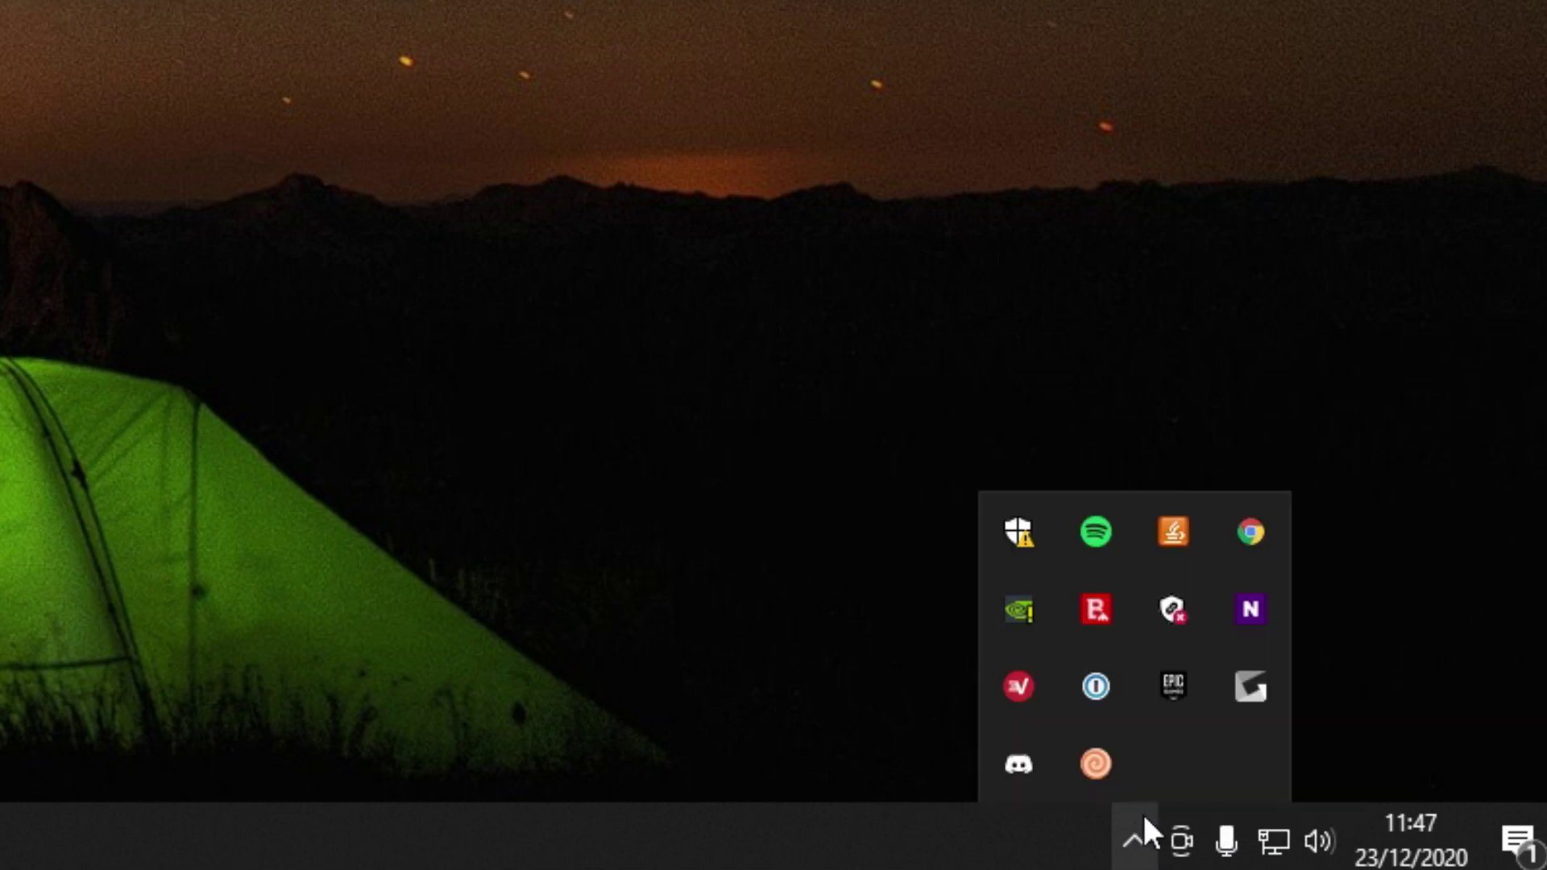
pyautogui.rightClick(1106, 771)
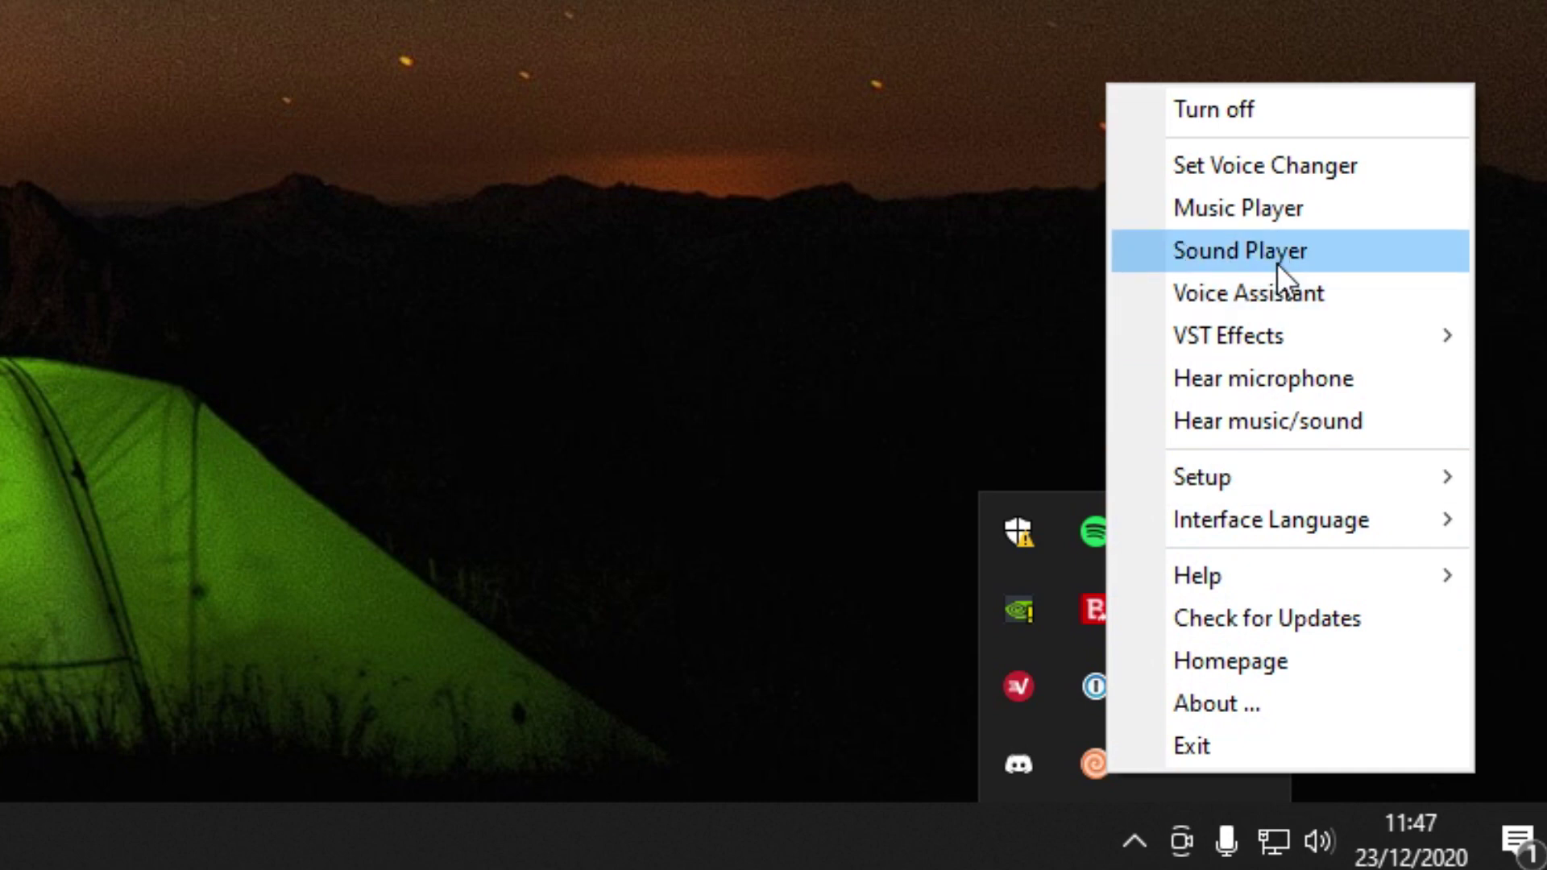
pyautogui.moveTo(1277, 477)
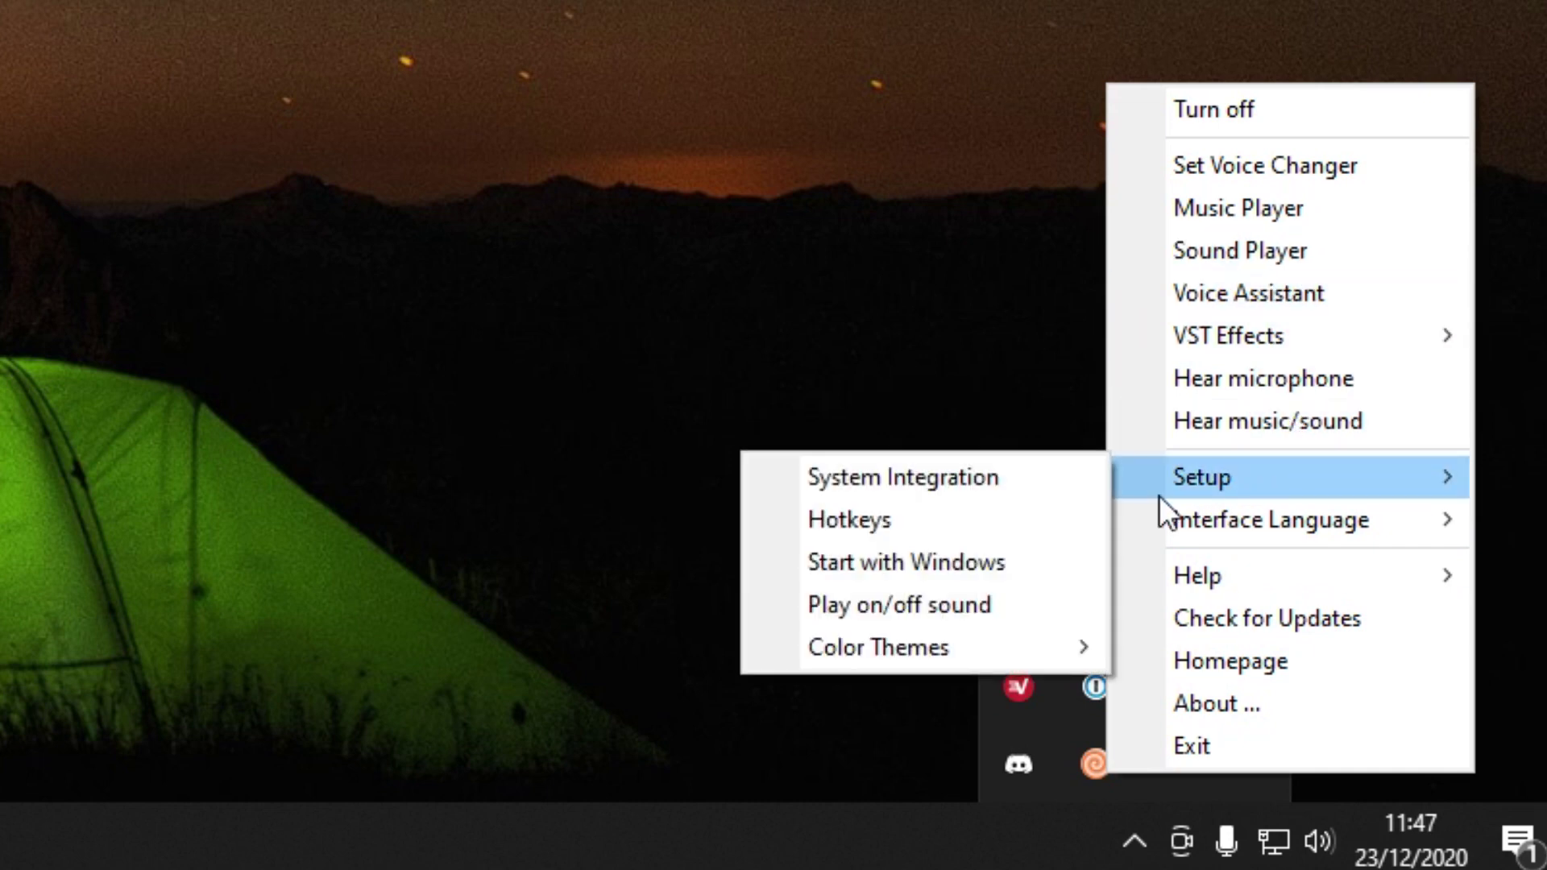
pyautogui.click(1032, 490)
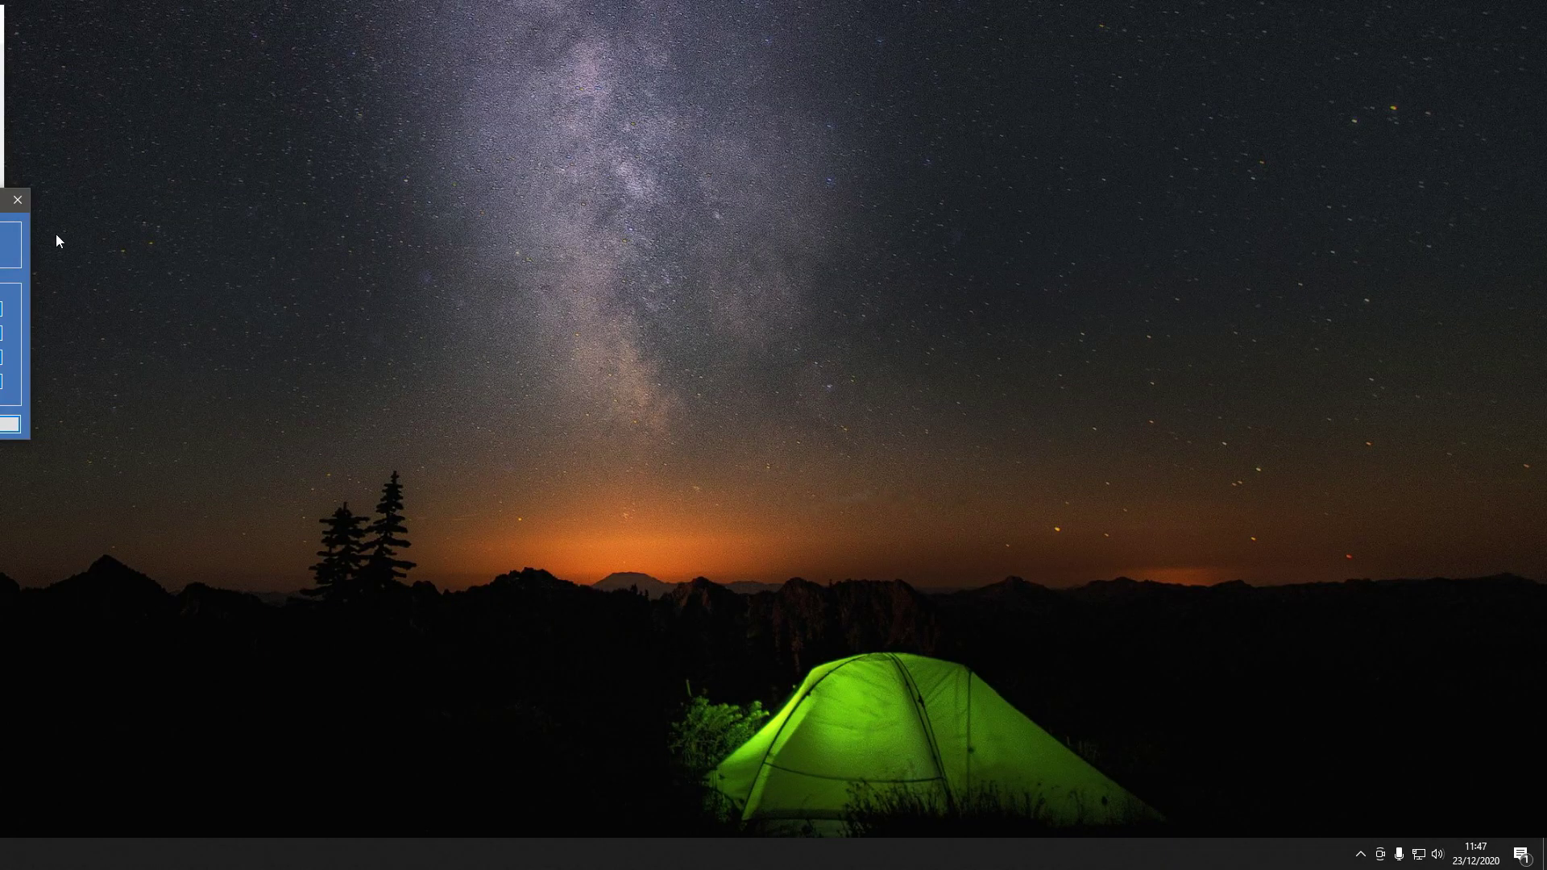
pyautogui.moveTo(0, 200); pyautogui.dragTo(752, 191)
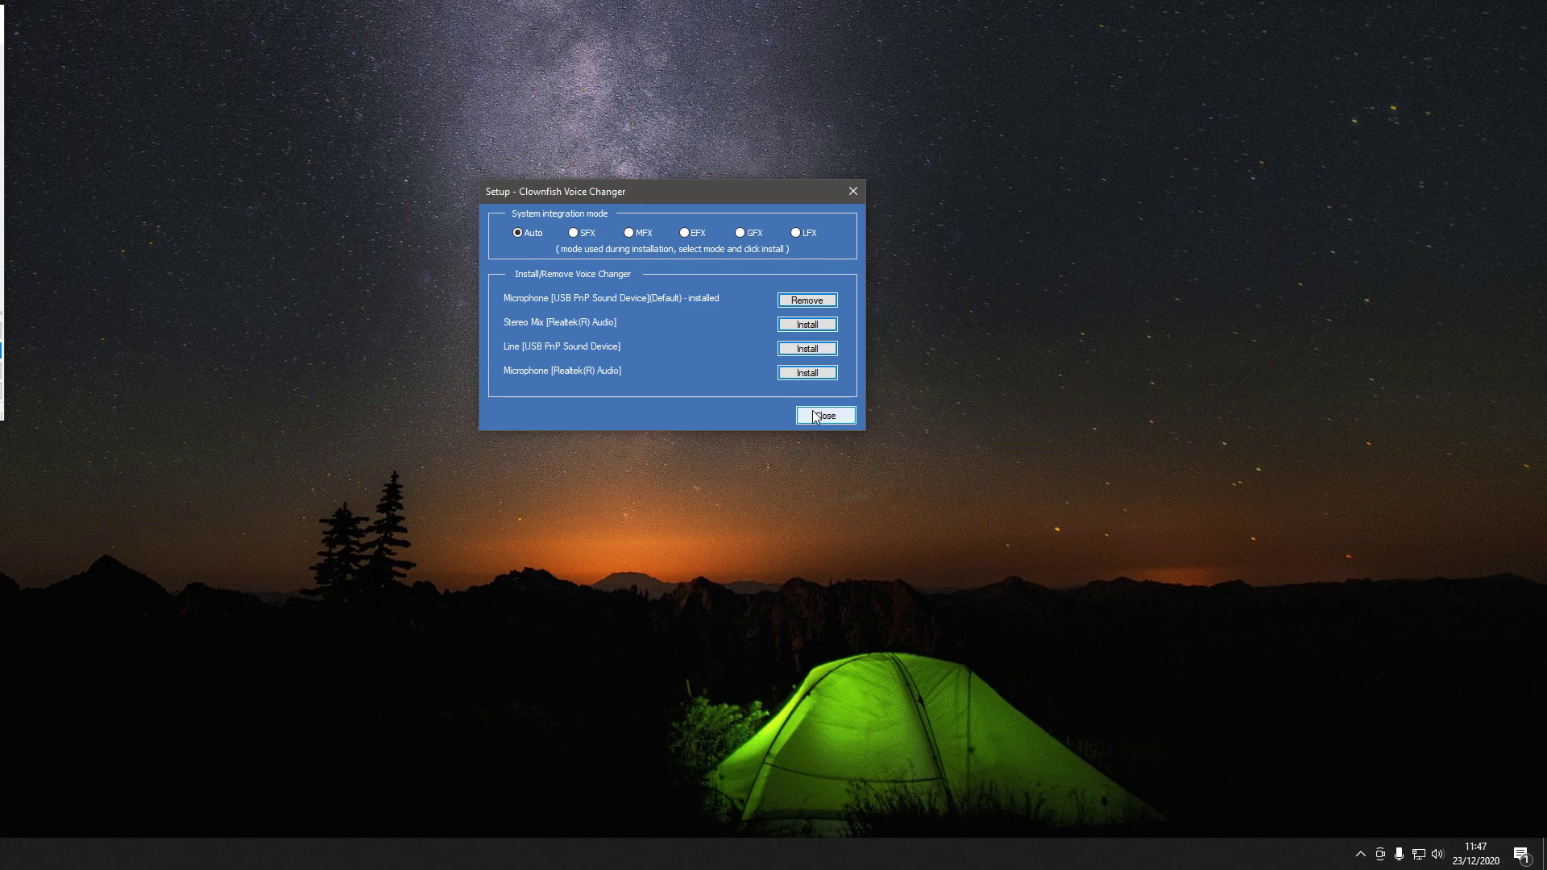
pyautogui.click(815, 416)
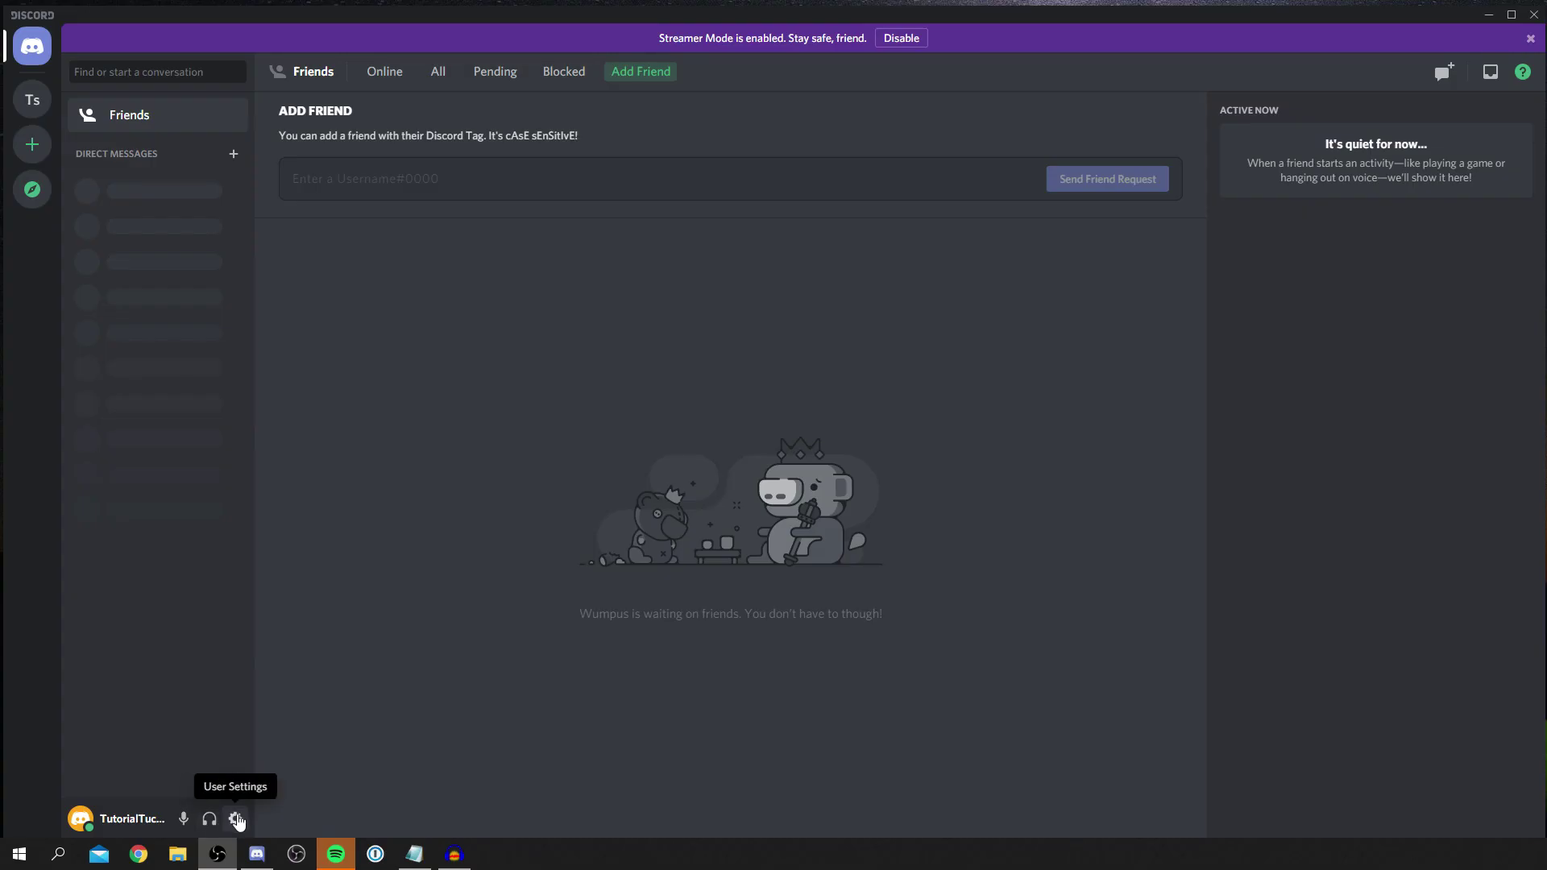
pyautogui.click(236, 815)
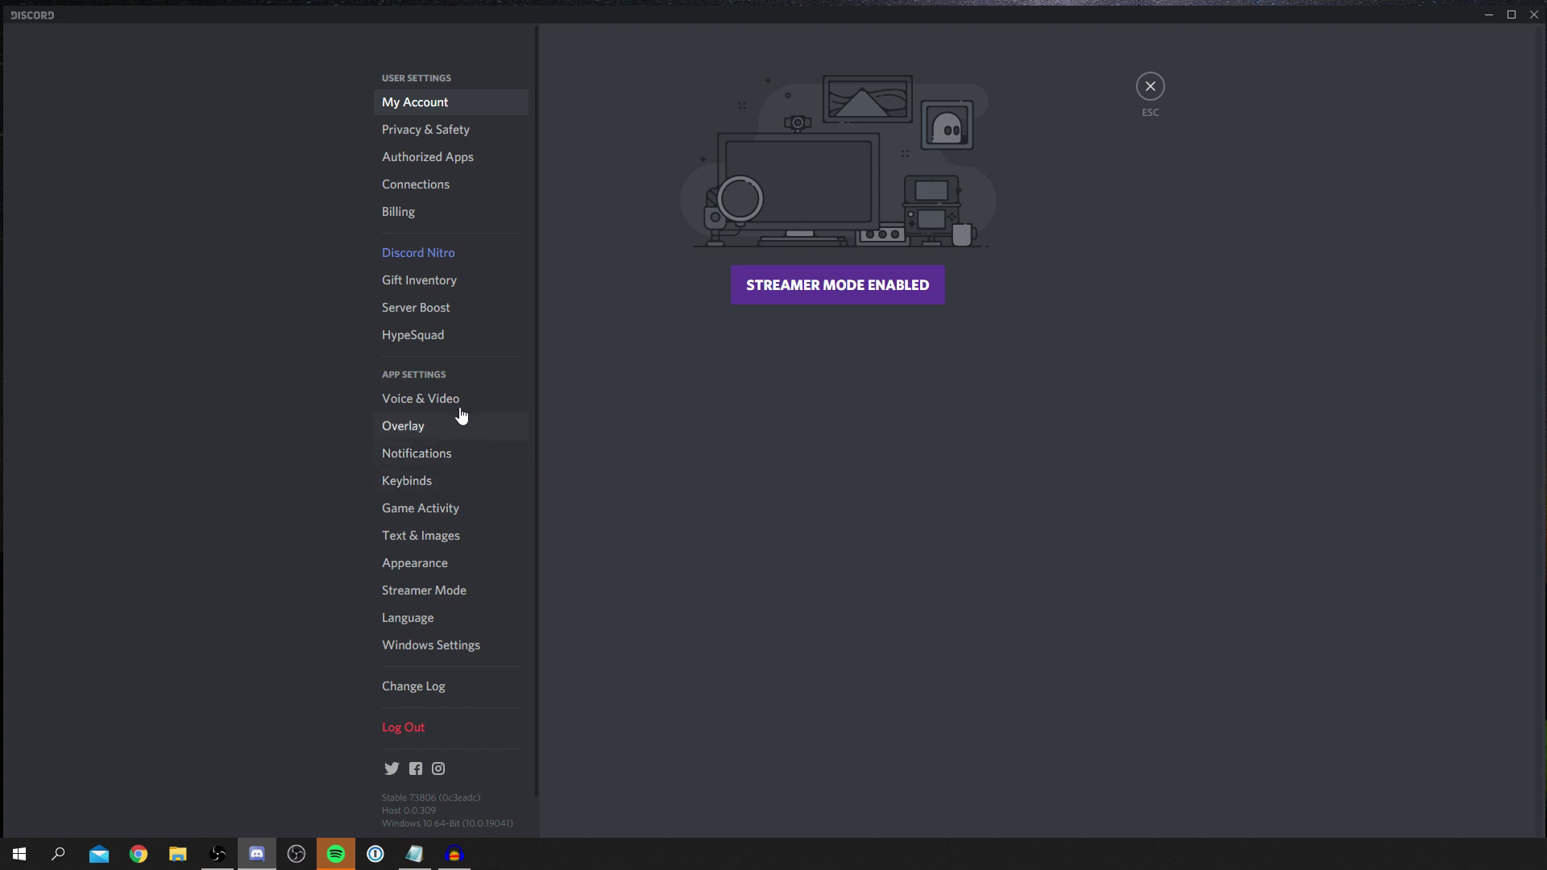
# Set Discord's Voice & Video input device to Microphone (2- USB PnP Sound Device)
pyautogui.click(432, 397)
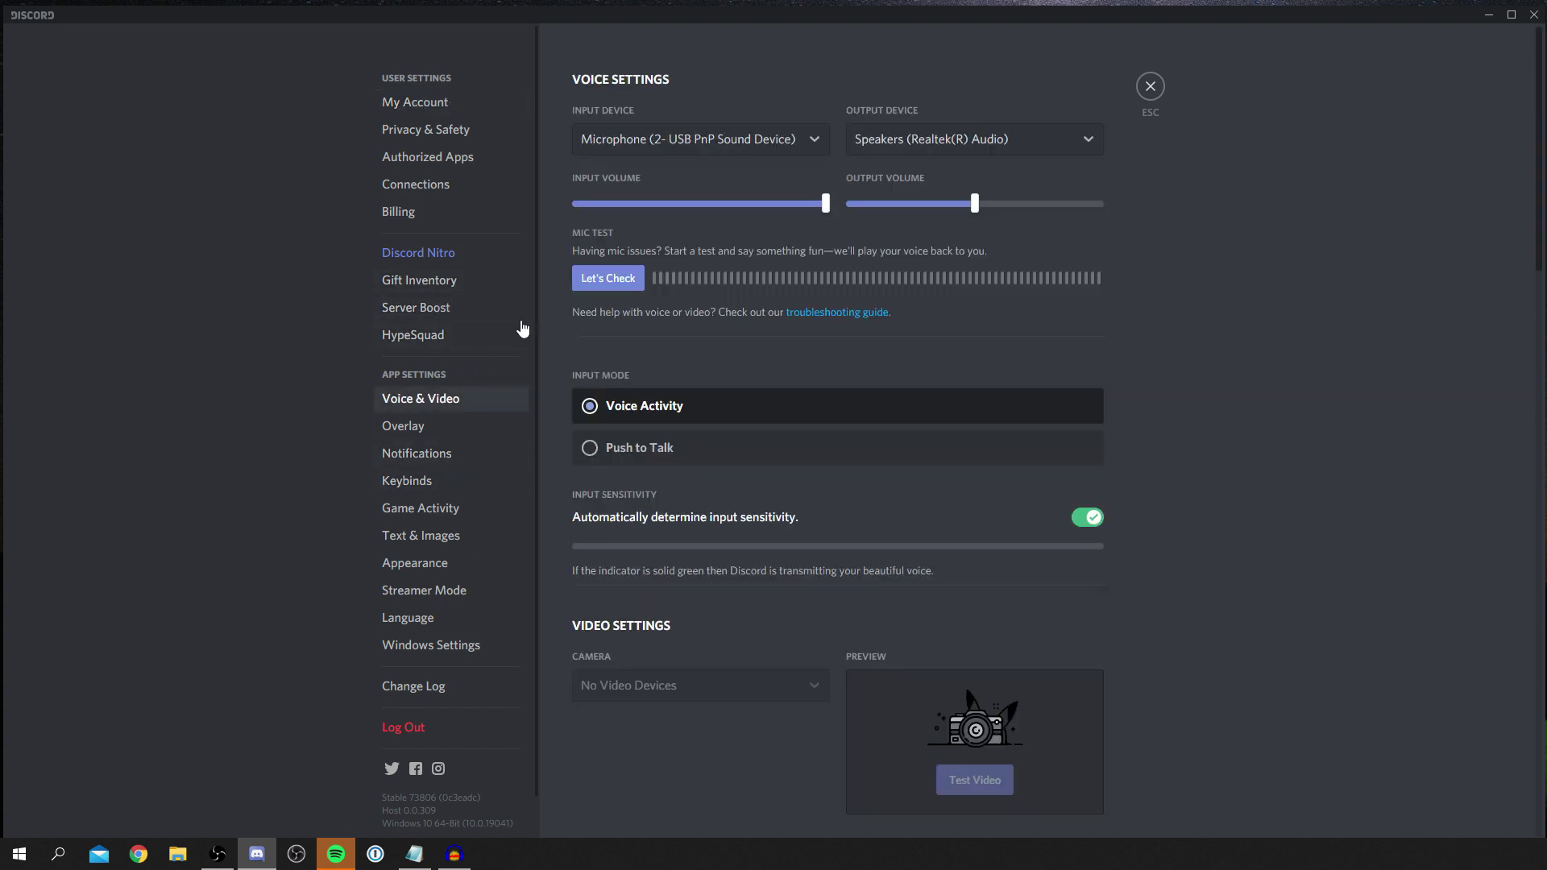
pyautogui.click(722, 139)
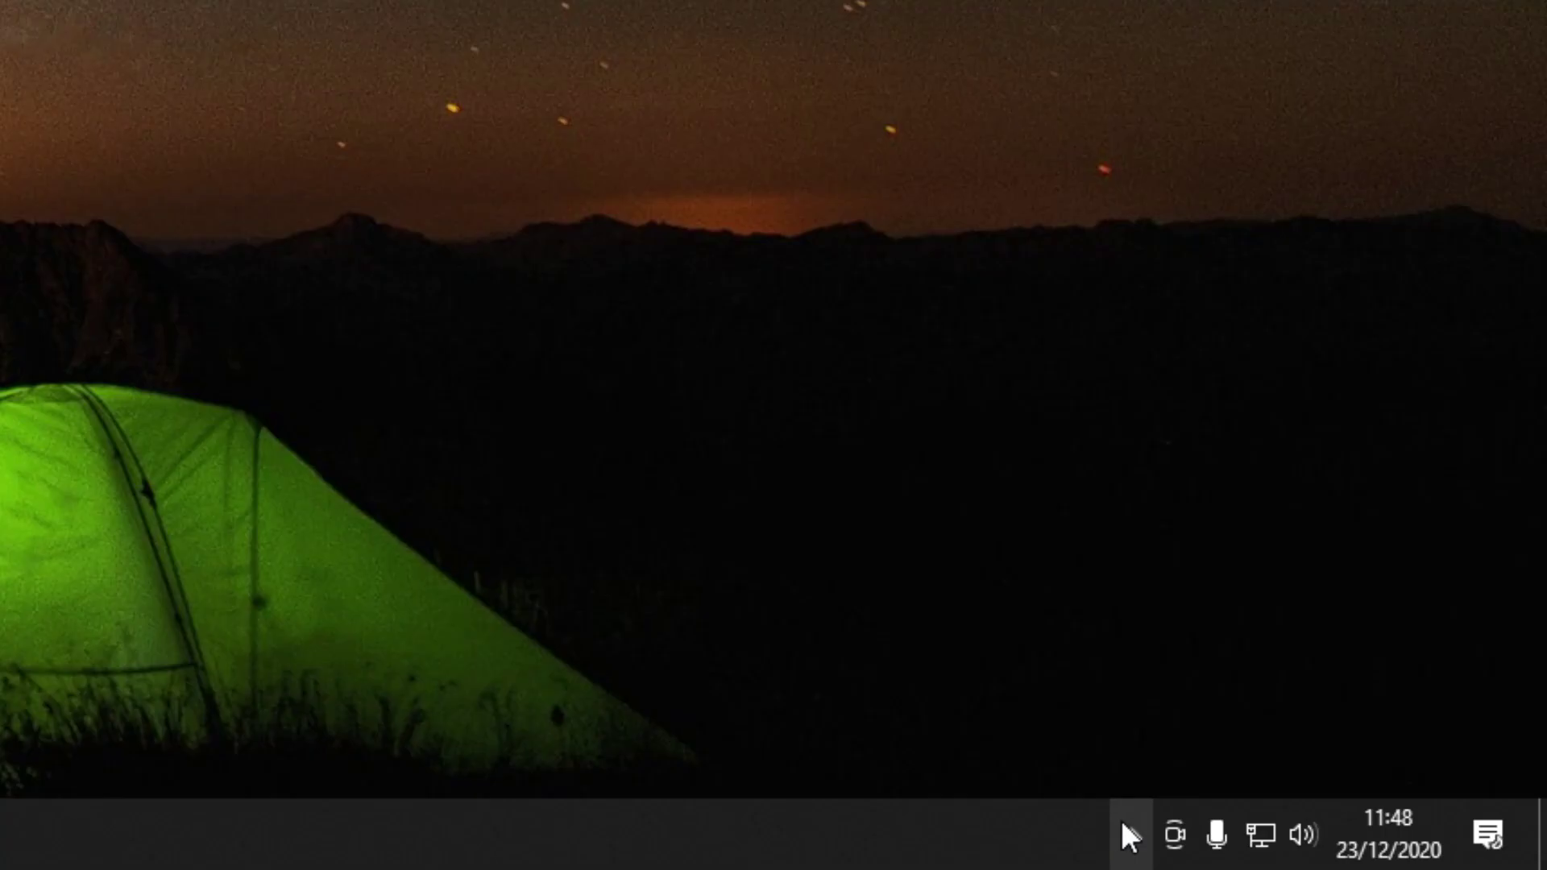
pyautogui.click(1132, 834)
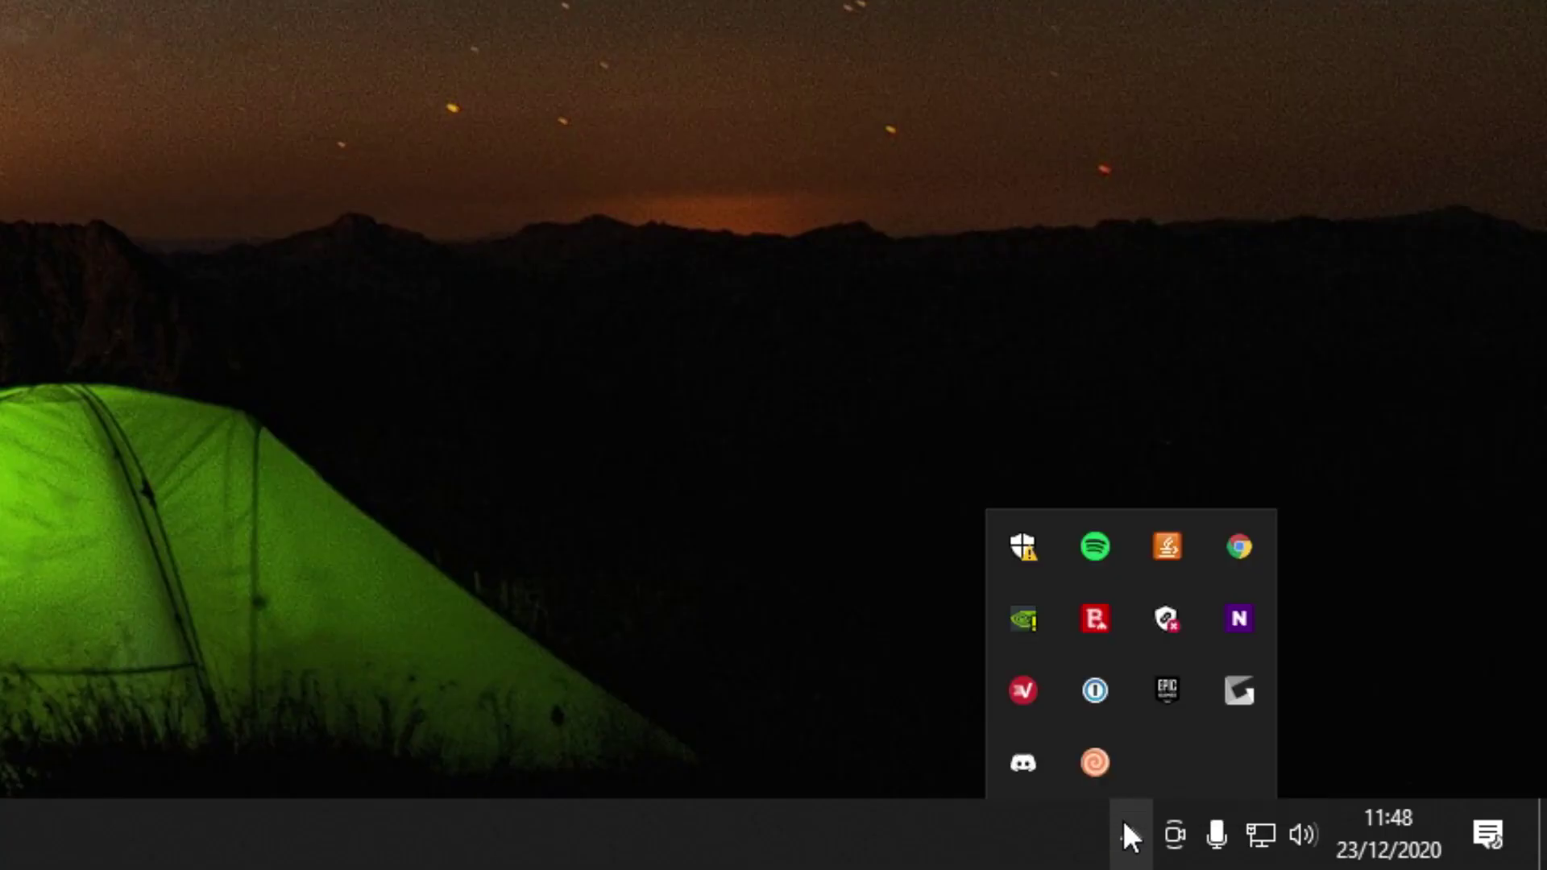
pyautogui.rightClick(1090, 765)
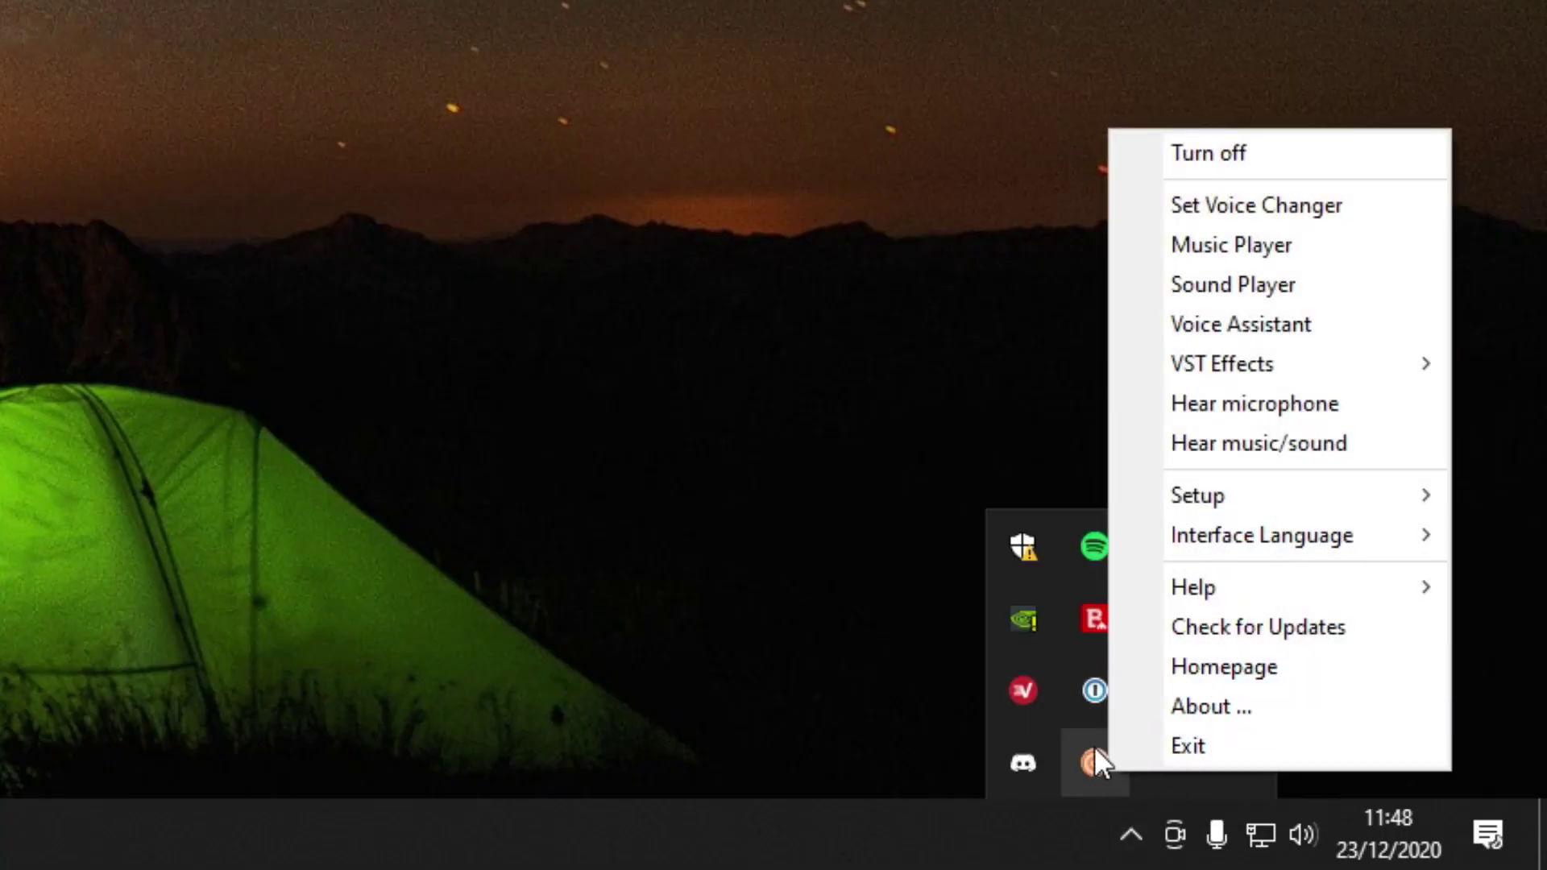
# Apply the Helium pitch effect from Clownfish's Set Voice Changer panel, then clear it to Inactive
pyautogui.click(1229, 208)
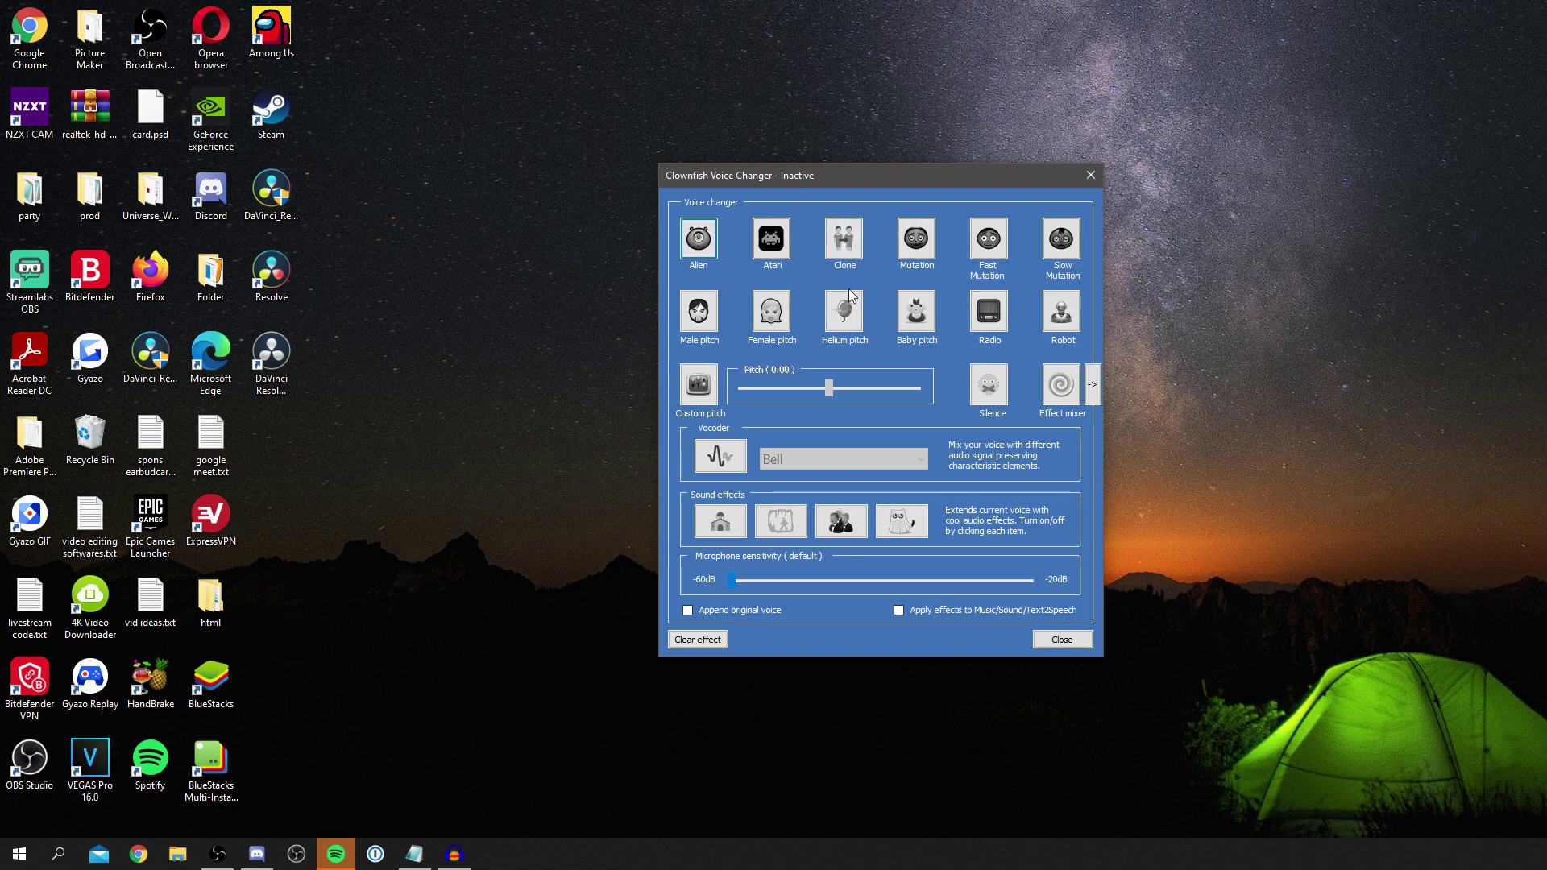
pyautogui.click(846, 313)
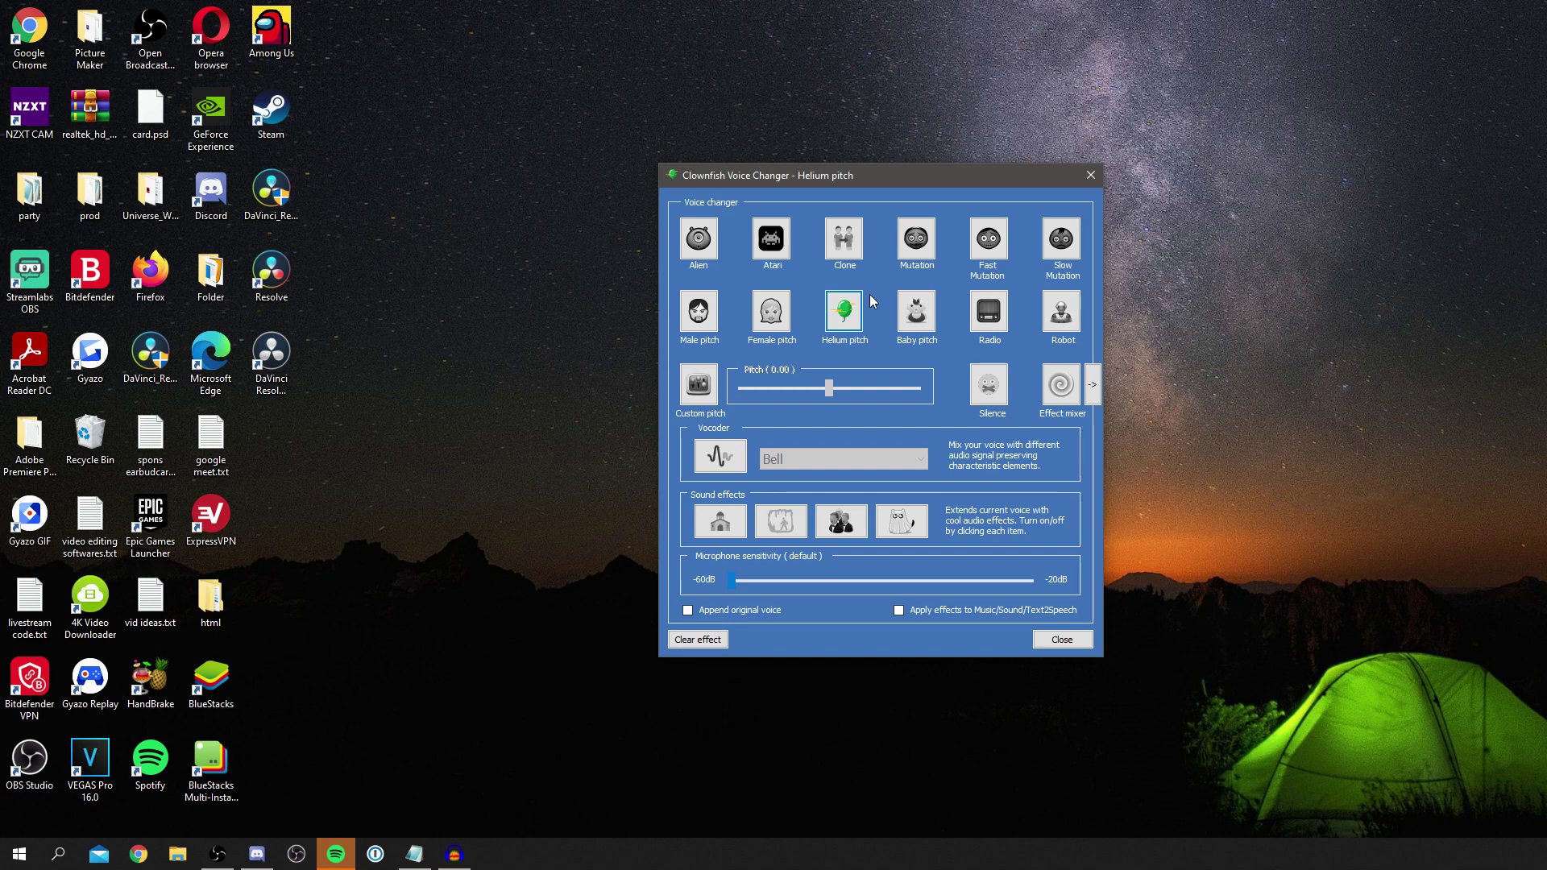
pyautogui.click(696, 640)
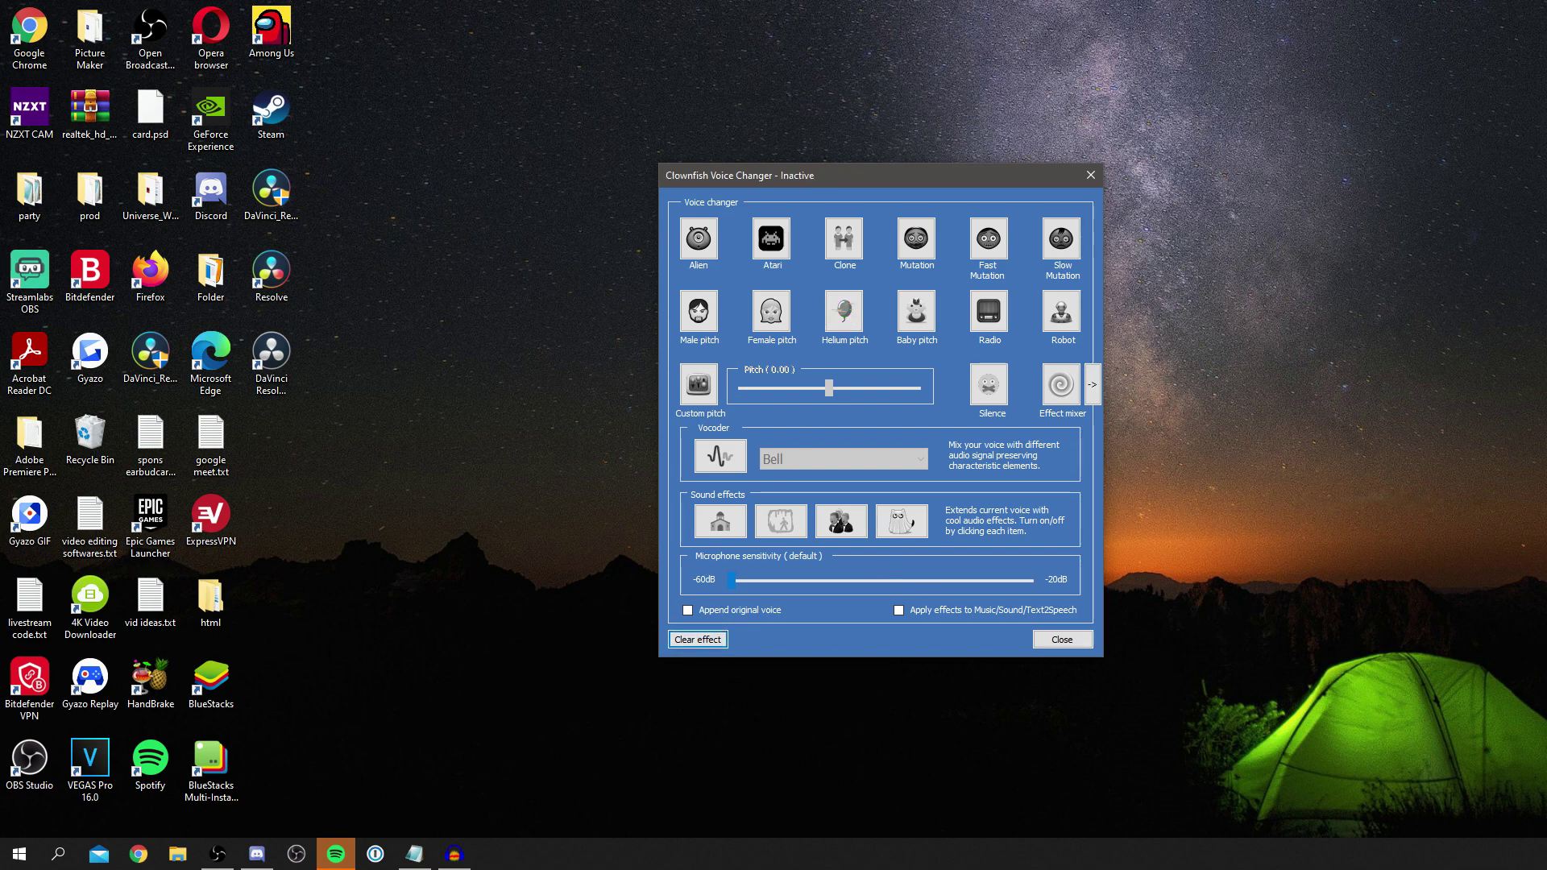
pyautogui.click(453, 854)
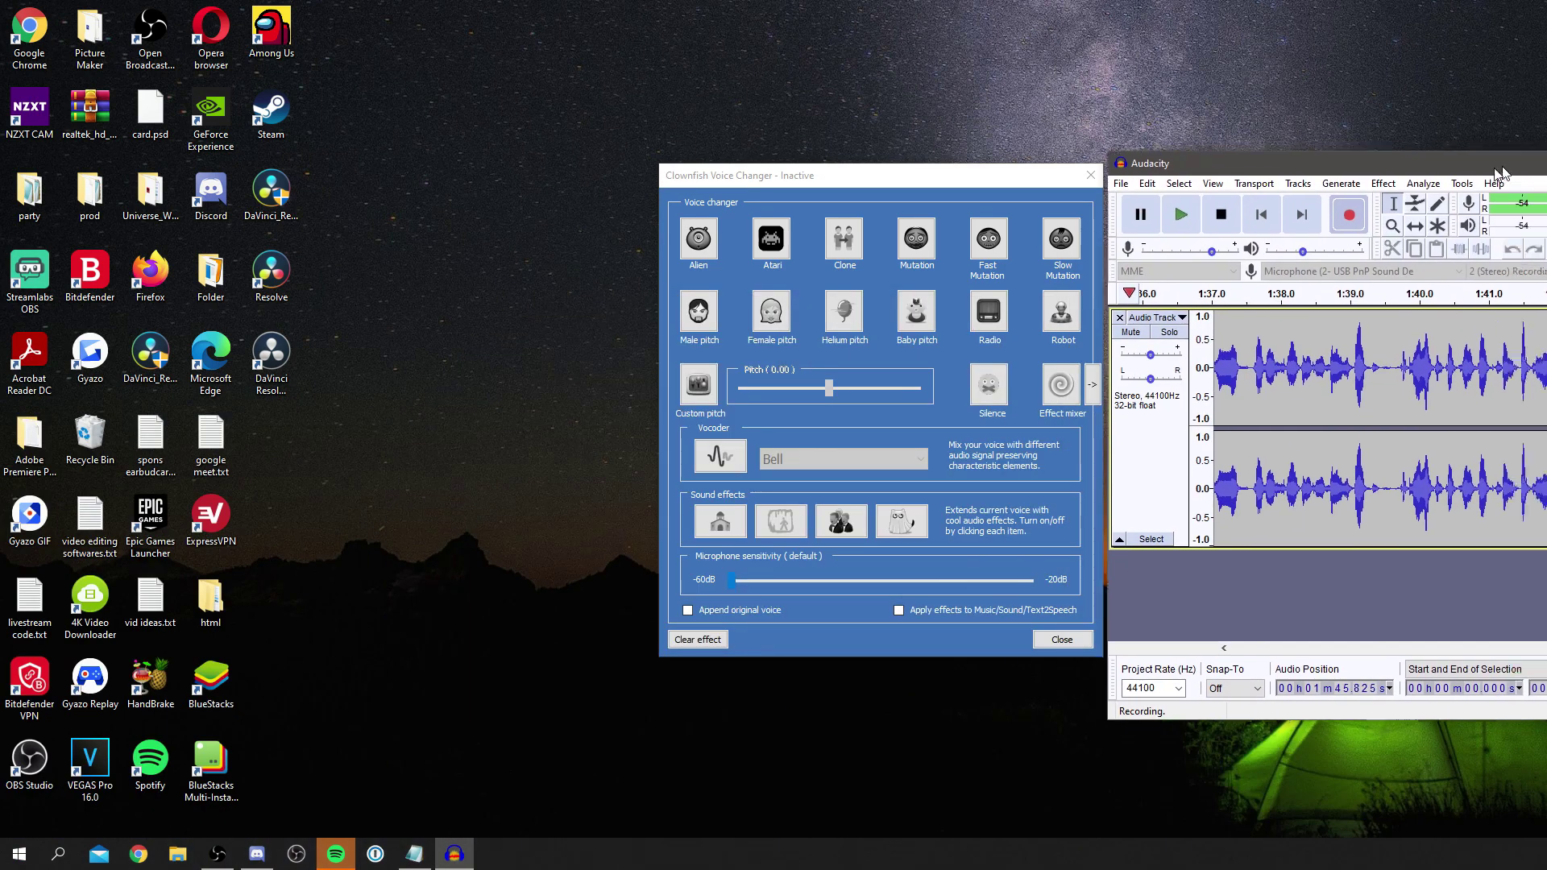
pyautogui.moveTo(1495, 174); pyautogui.dragTo(473, 137)
# While Audacity records, switch Clownfish's Helium pitch on, then clear the effect
pyautogui.click(932, 186)
pyautogui.moveTo(932, 185); pyautogui.dragTo(1159, 164)
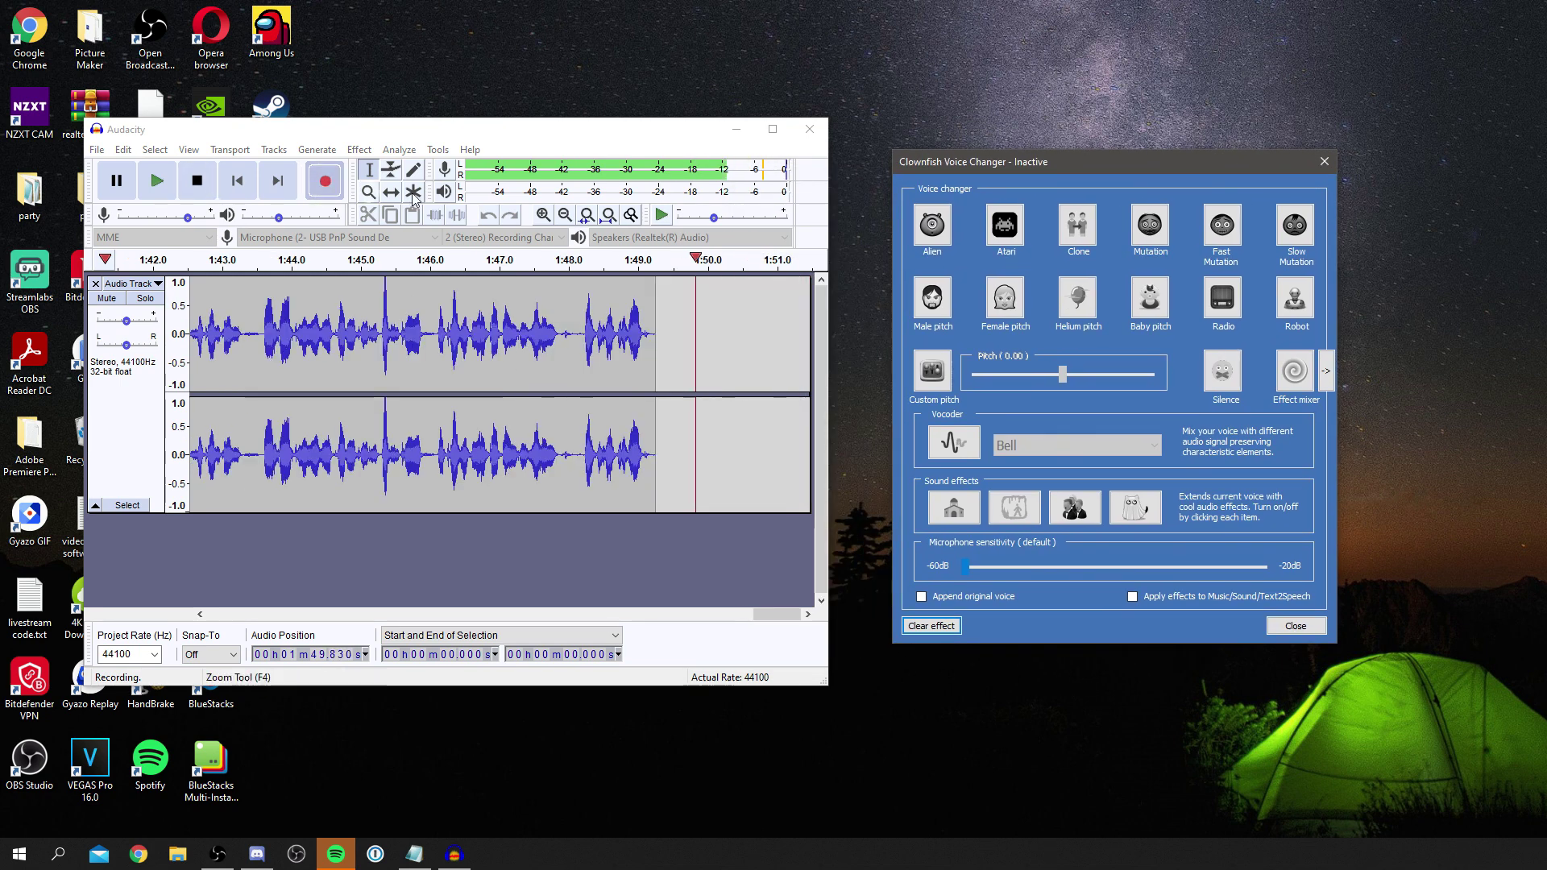
pyautogui.click(1066, 300)
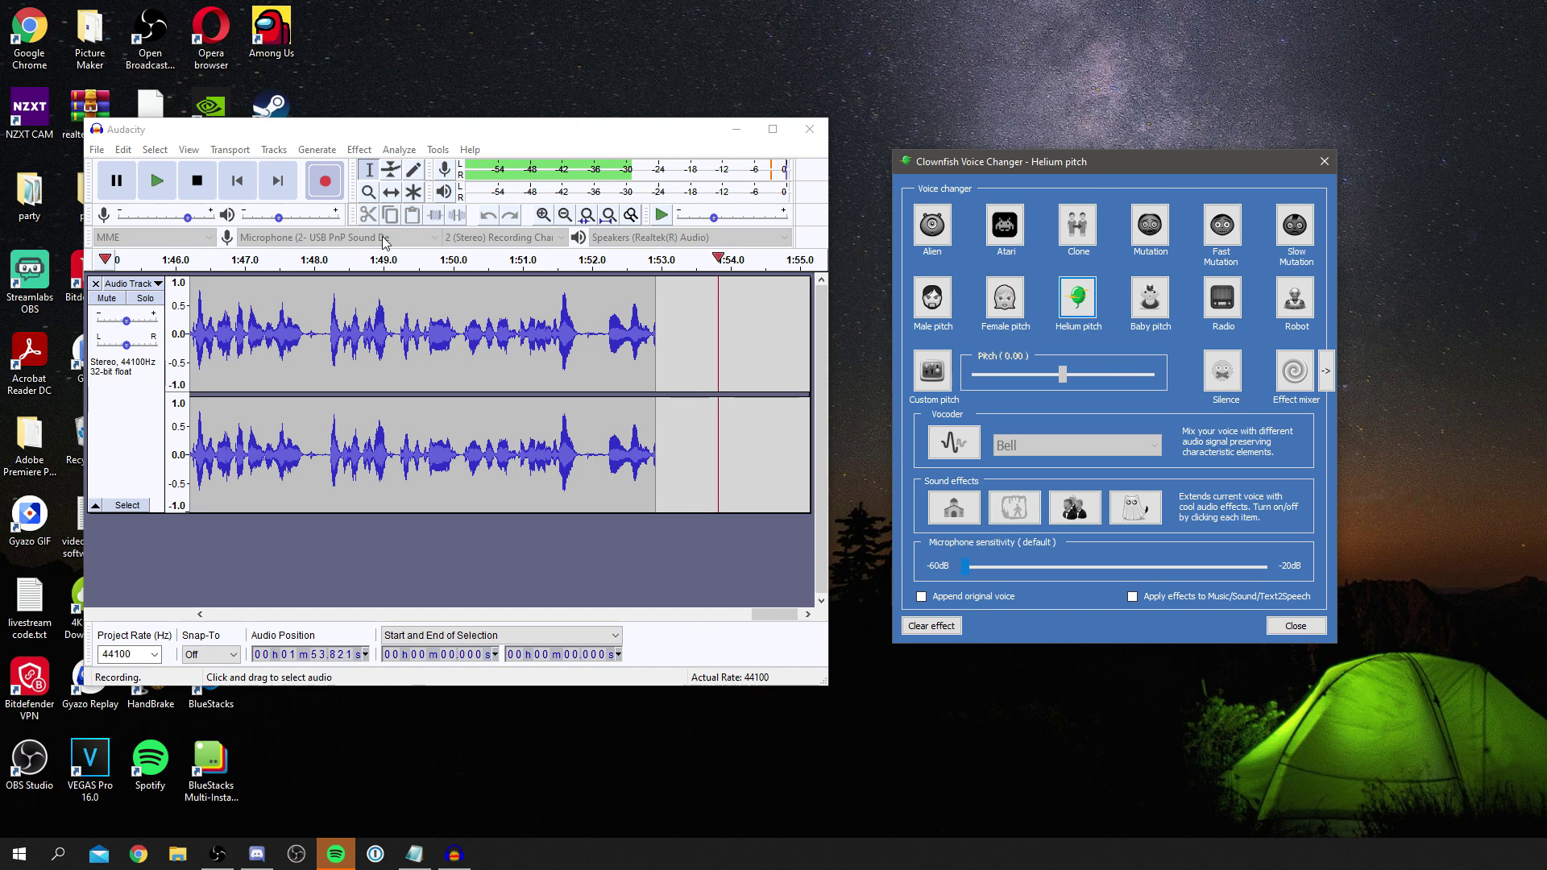
pyautogui.click(930, 628)
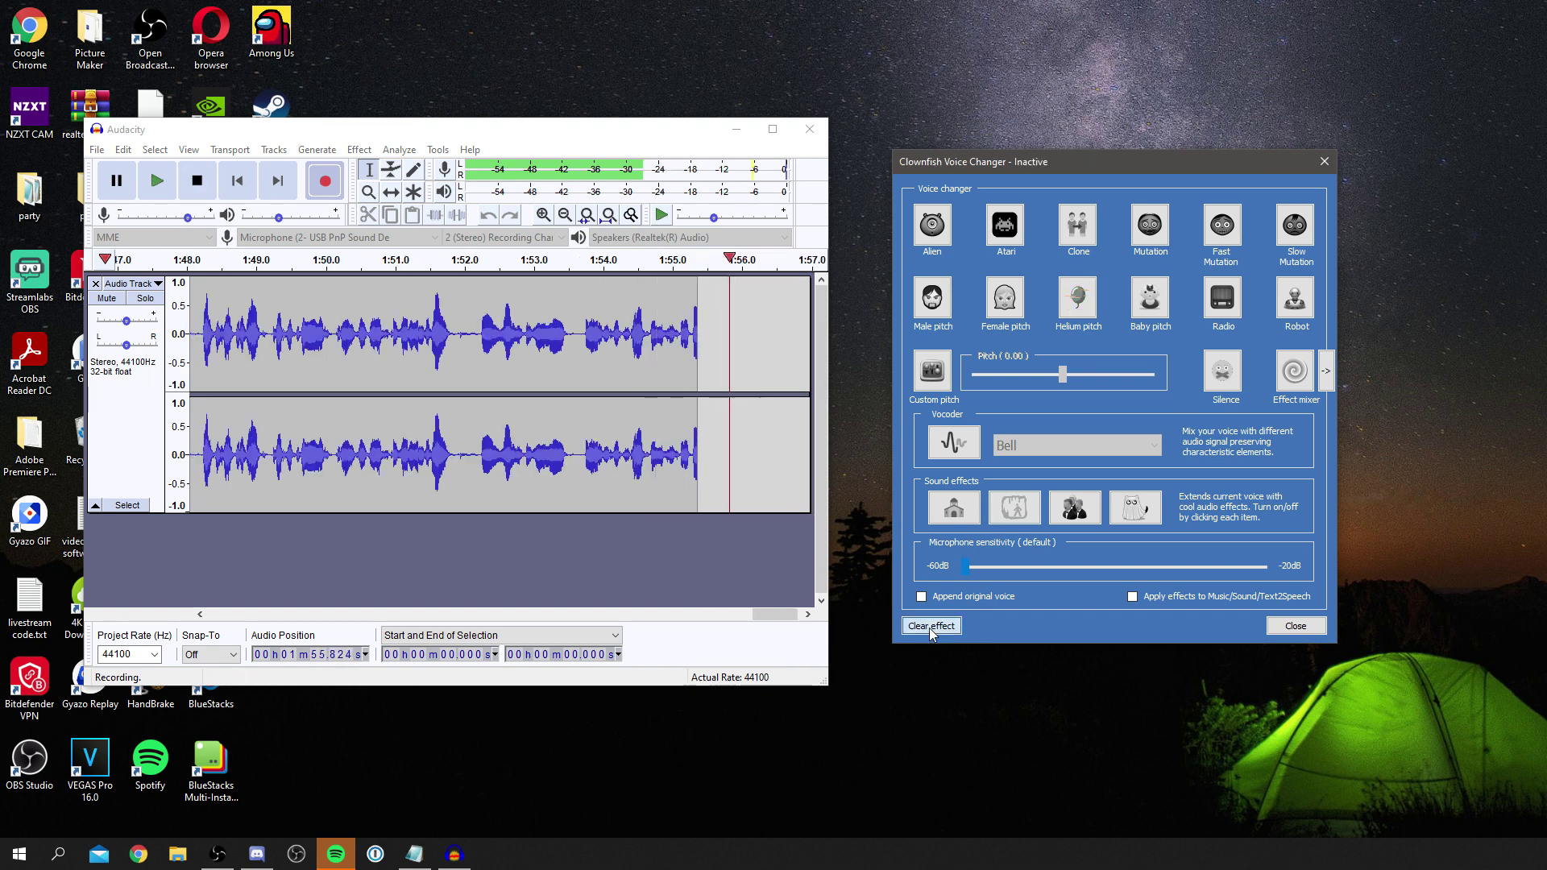